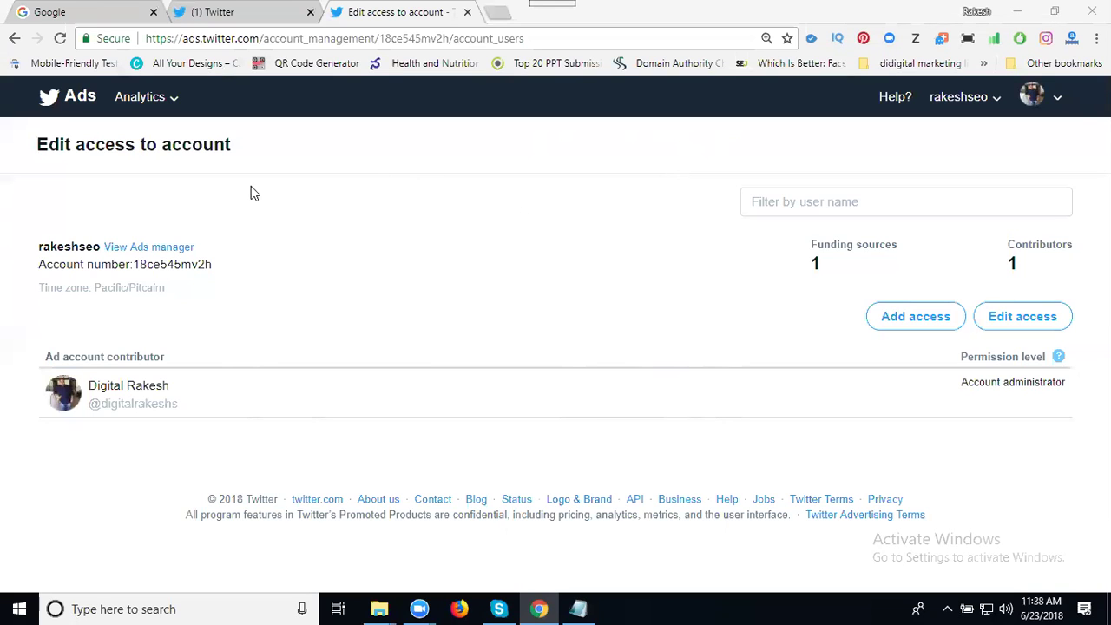
Step: Open the account's Ads manager and switch off the running rts services Awareness campaign 2018
click(152, 250)
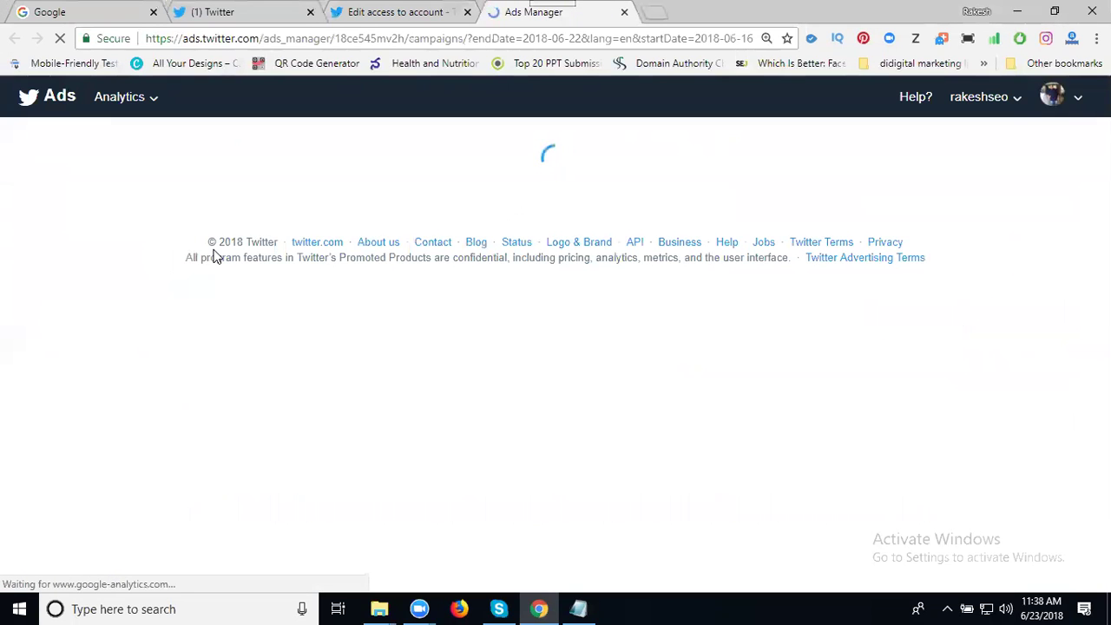
scroll(382, 234, down, 4)
scroll(371, 409, down, 2)
scroll(371, 425, up, 1)
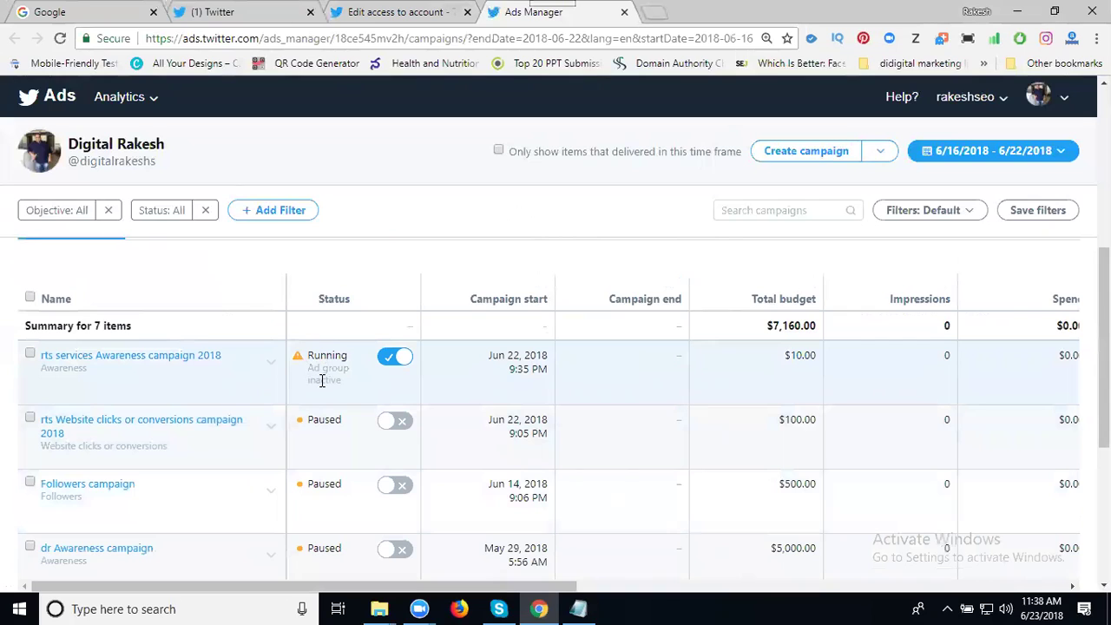
click(393, 360)
scroll(565, 322, up, 3)
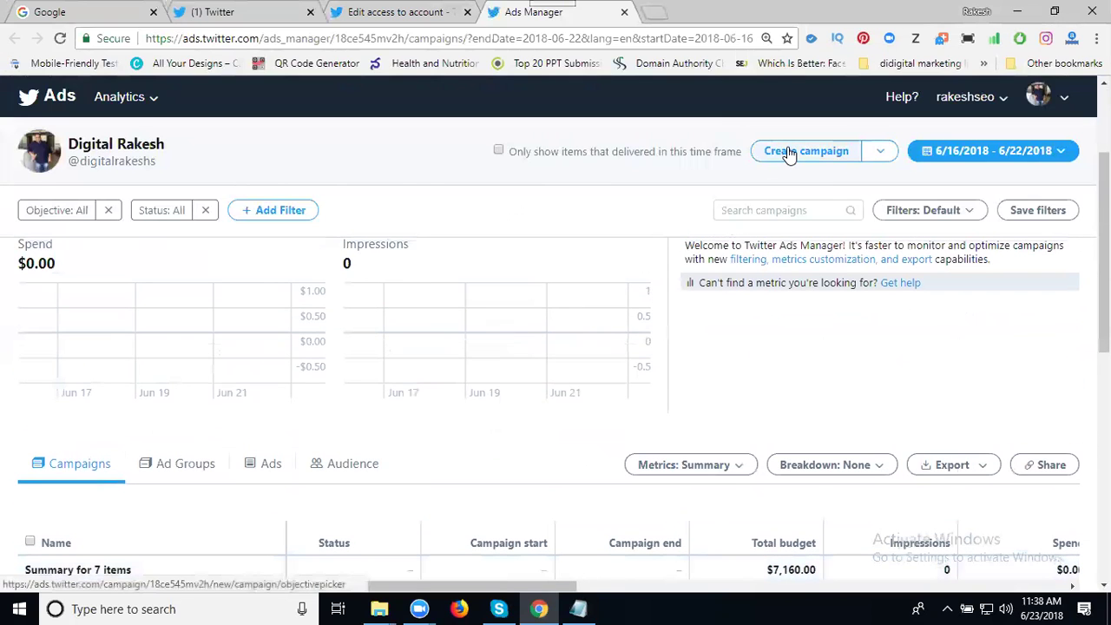
Step: Create a new campaign, starting over instead of resuming the draft, with the Tweet engagements objective
click(788, 153)
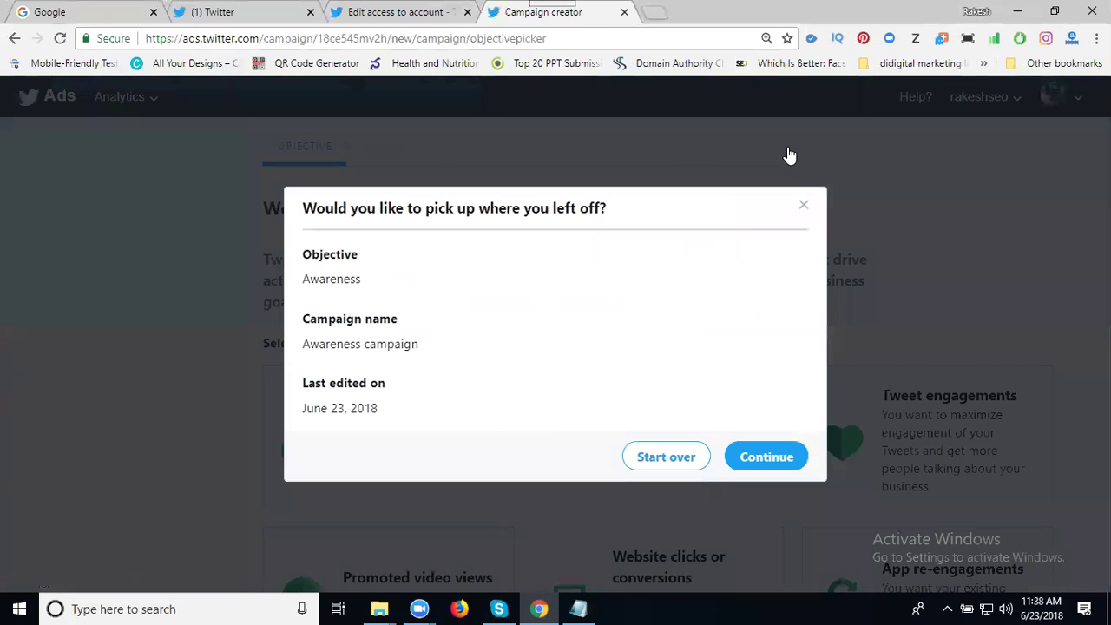
click(681, 458)
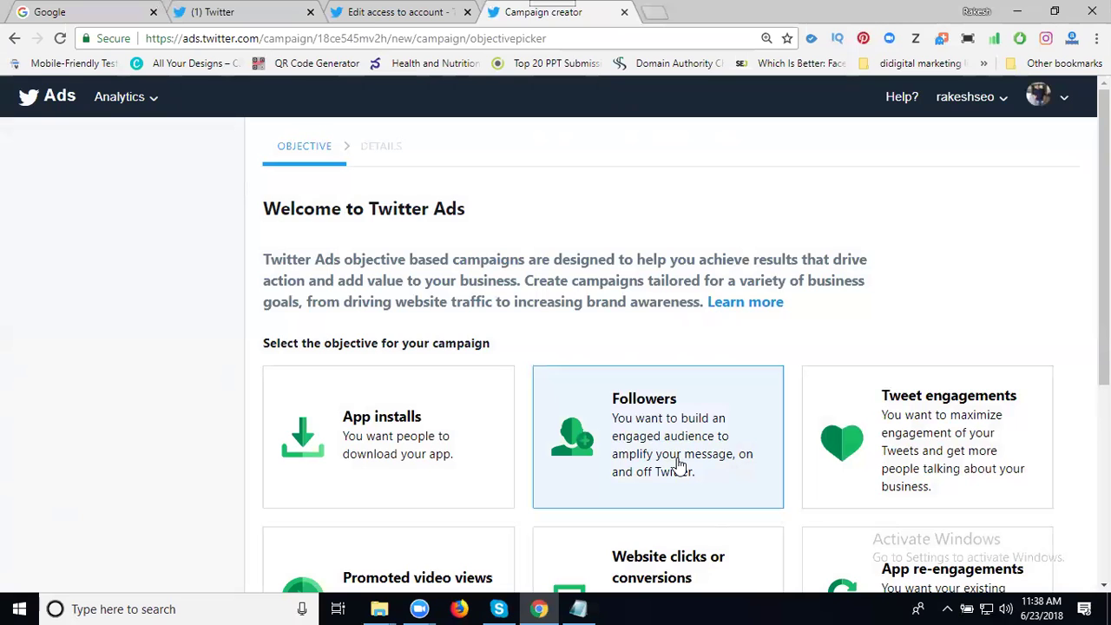
scroll(530, 343, down, 2)
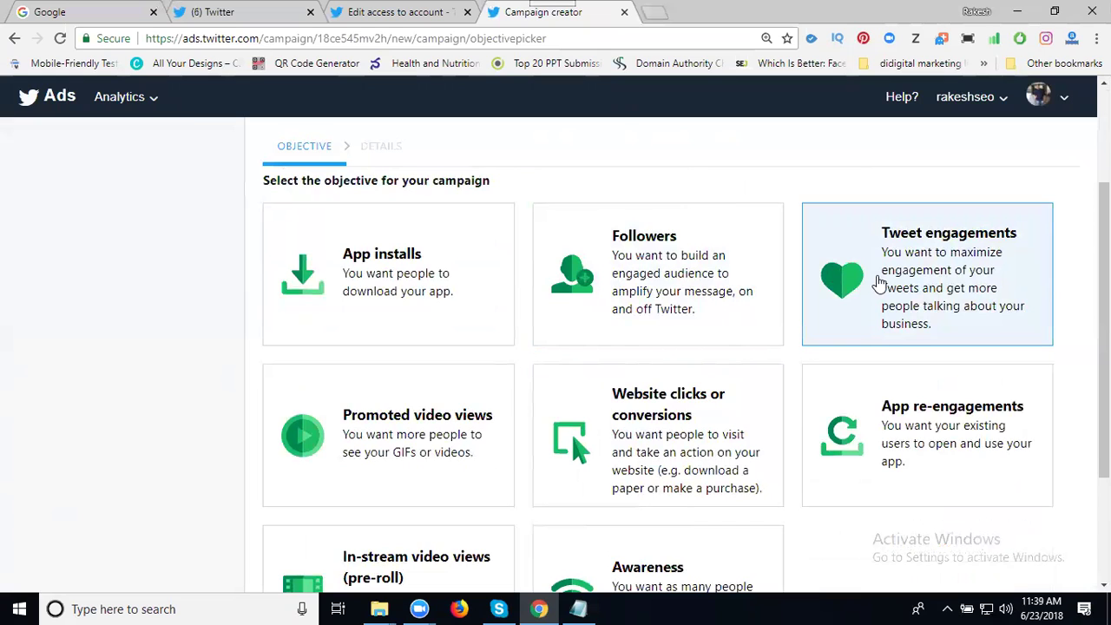
click(878, 282)
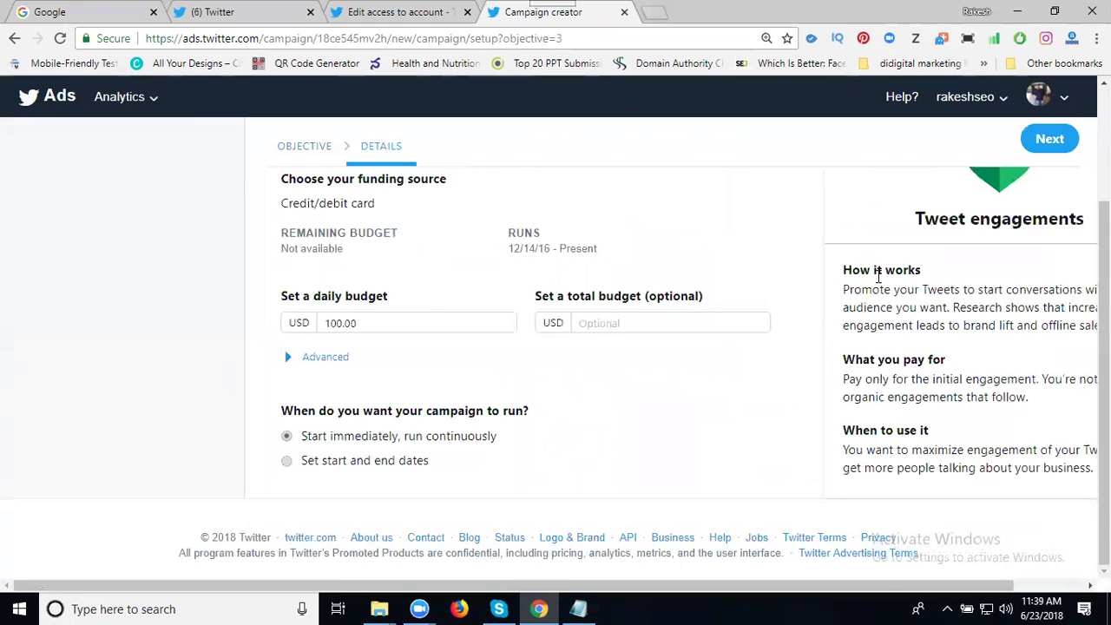
Step: Name the campaign "rts Tweet engagements campaign 2018"
scroll(321, 251, up, 2)
click(290, 284)
text(rts Tweet engagements campaign)
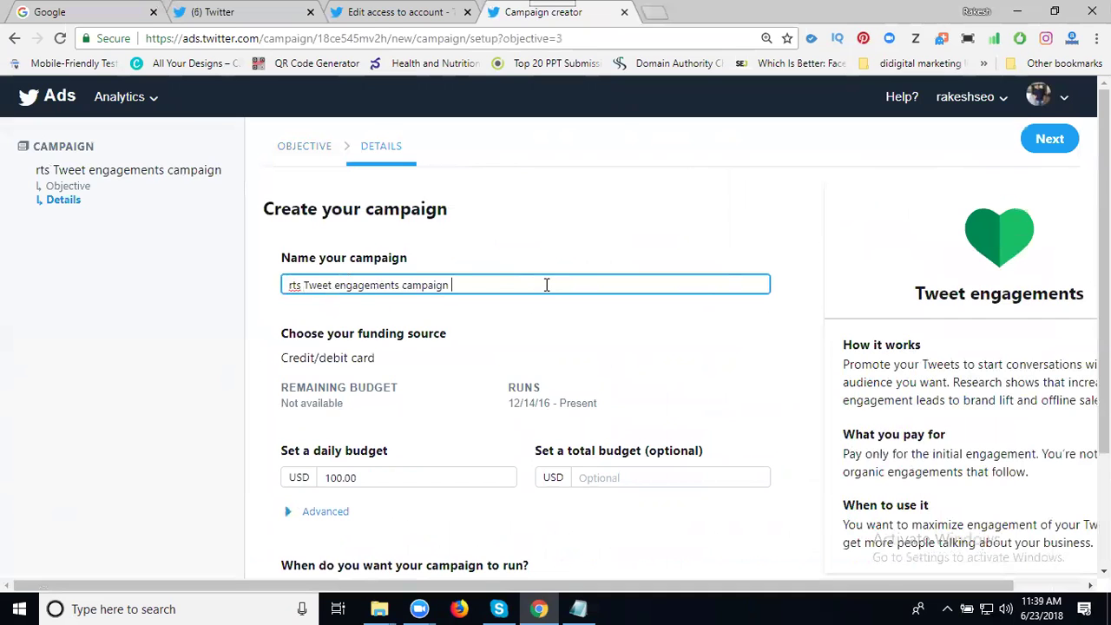
text(2018)
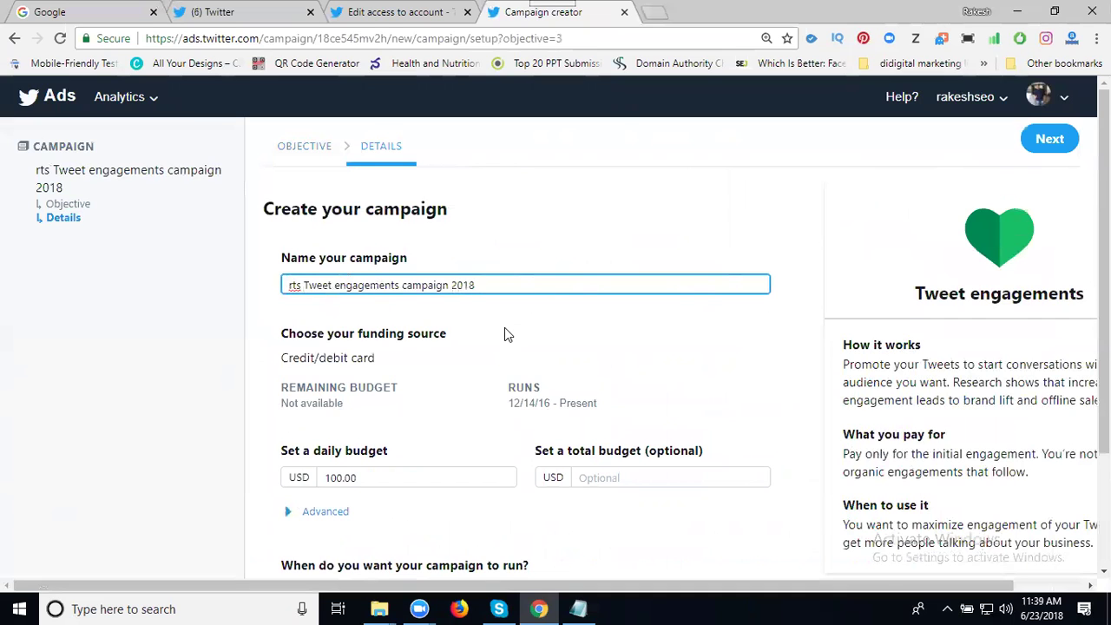
Step: Set the daily budget to 10.00 USD and the total budget to 30.00 USD, and continue to the ad group details
scroll(504, 327, down, 2)
double_click(340, 322)
text(10.00)
click(645, 322)
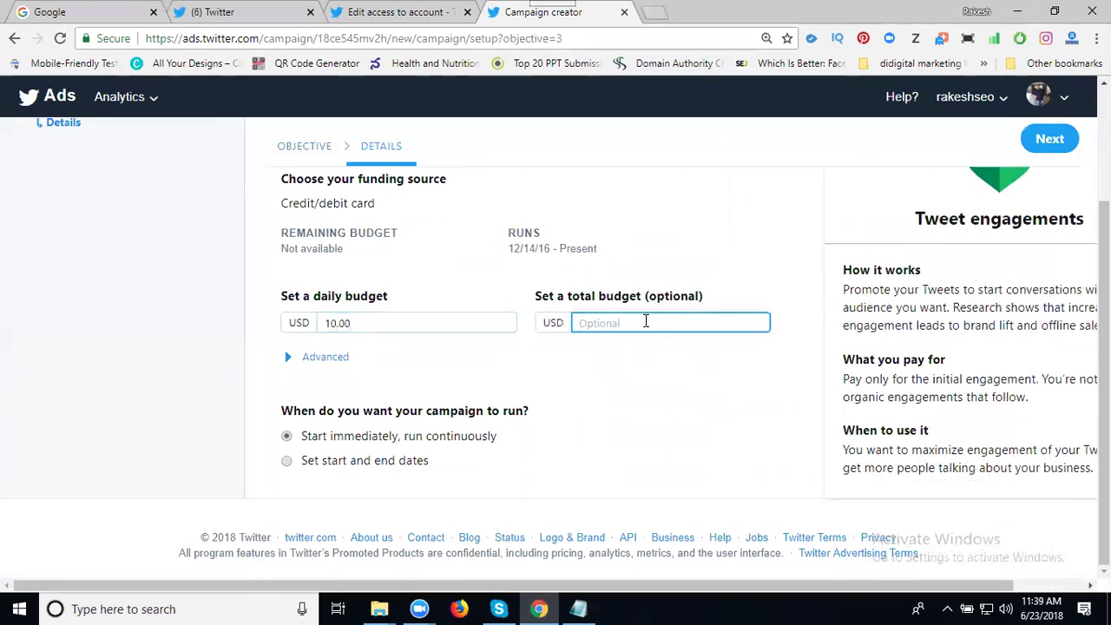
text(30.00)
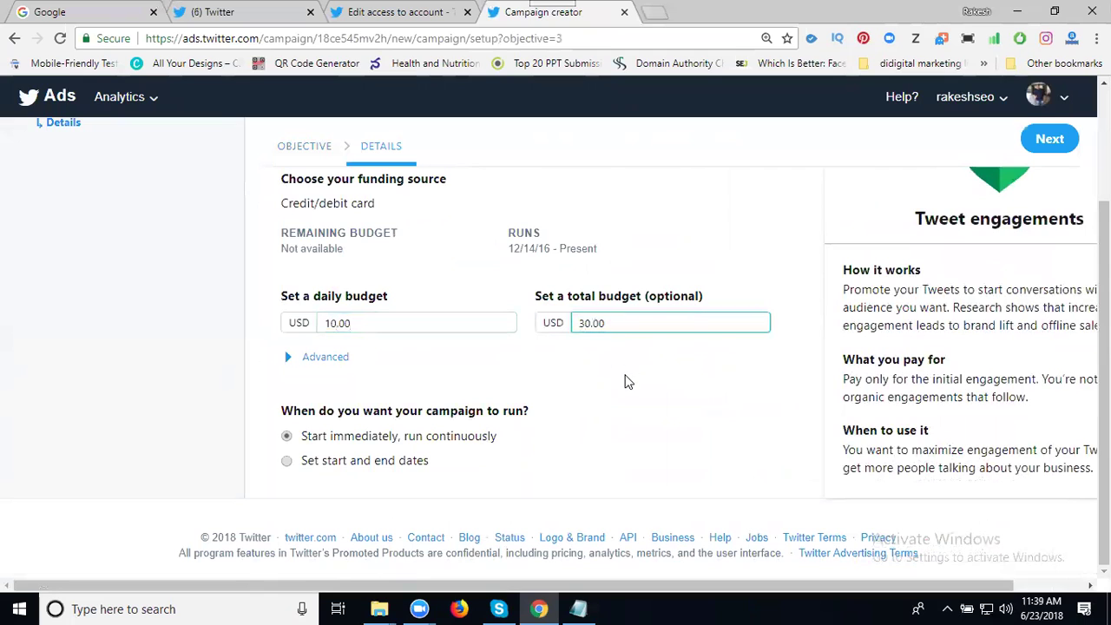
click(629, 381)
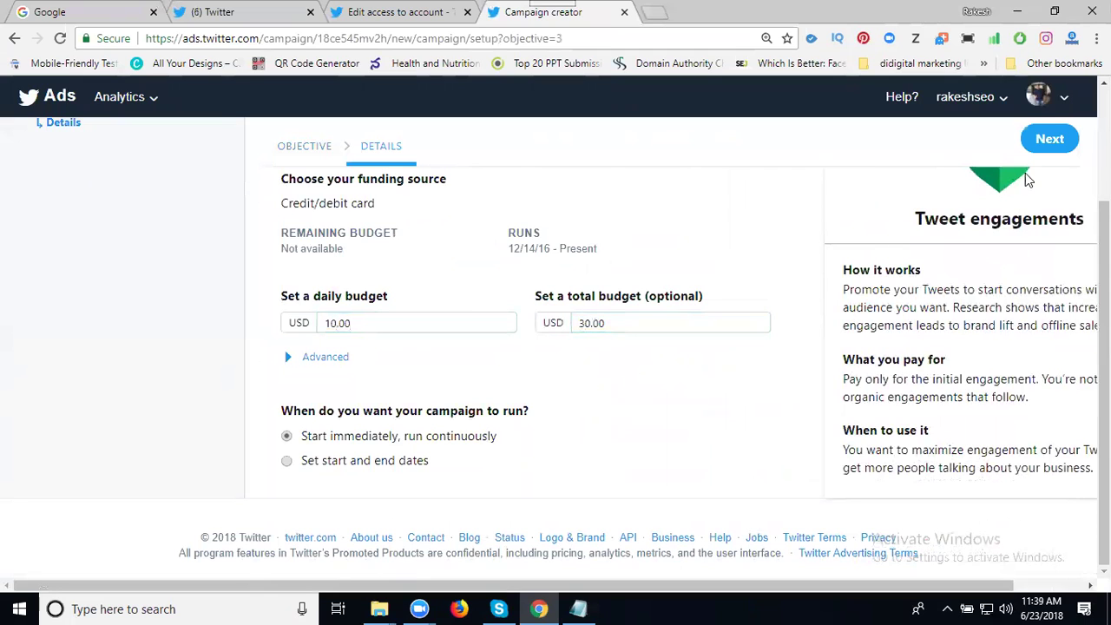
click(1050, 140)
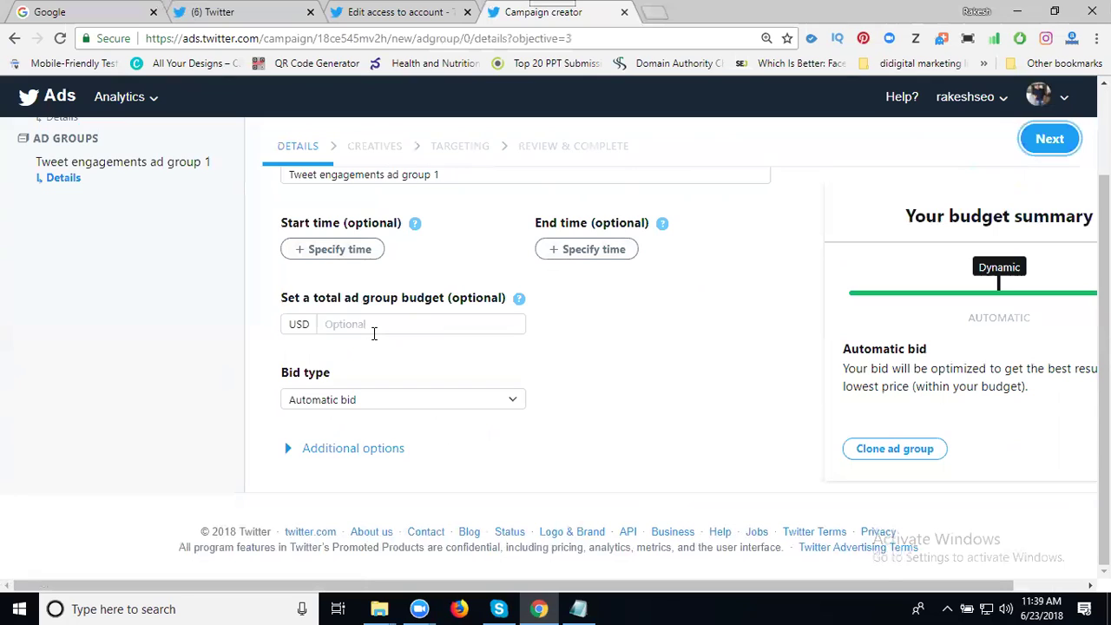
Step: Set the total ad group budget to 20.00 USD and open the composer for a new Tweet from the creatives stage
click(374, 333)
text(20.00)
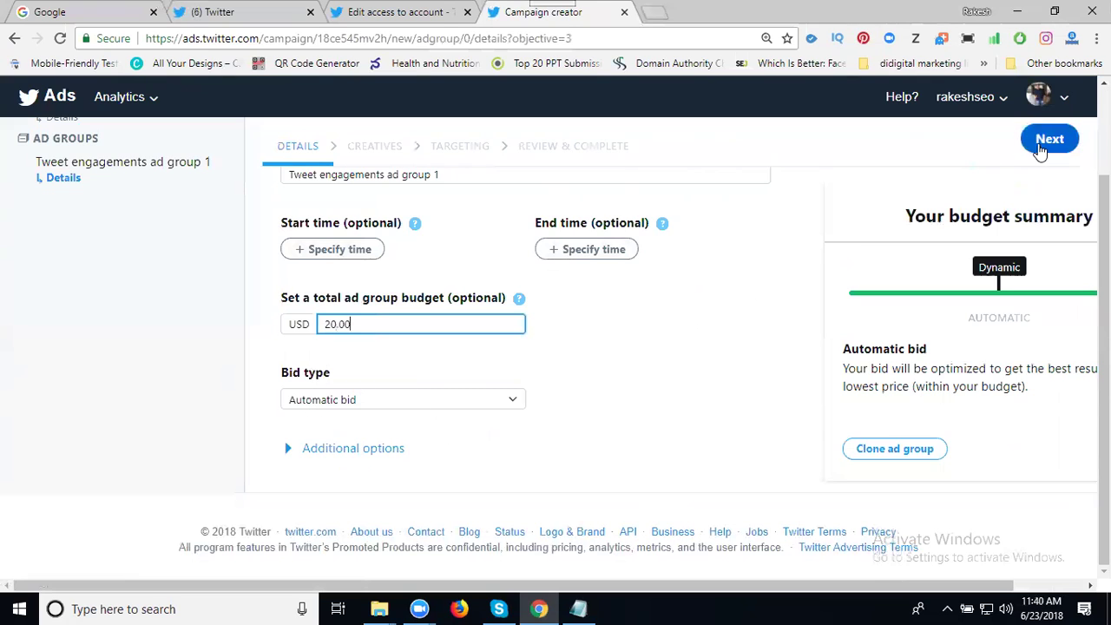
click(1045, 141)
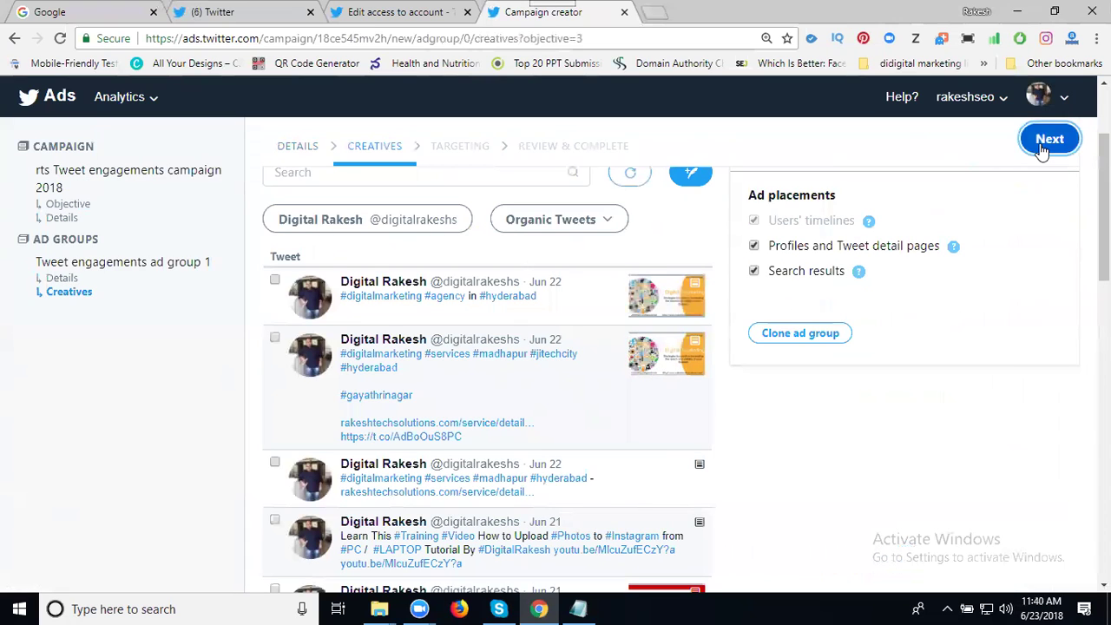
scroll(694, 249, up, 1)
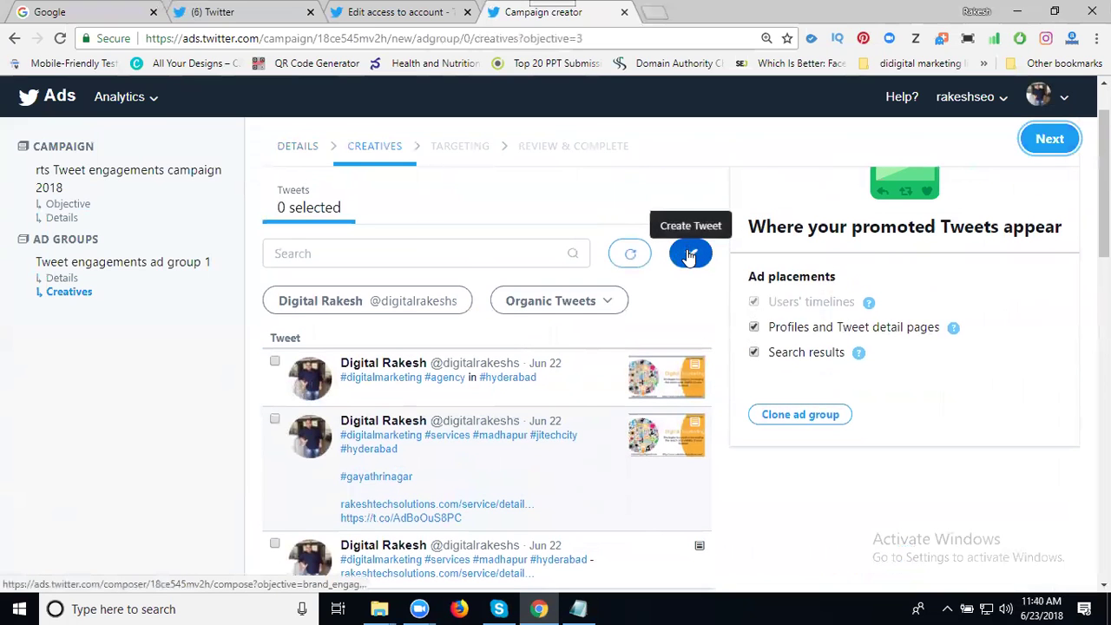
click(688, 250)
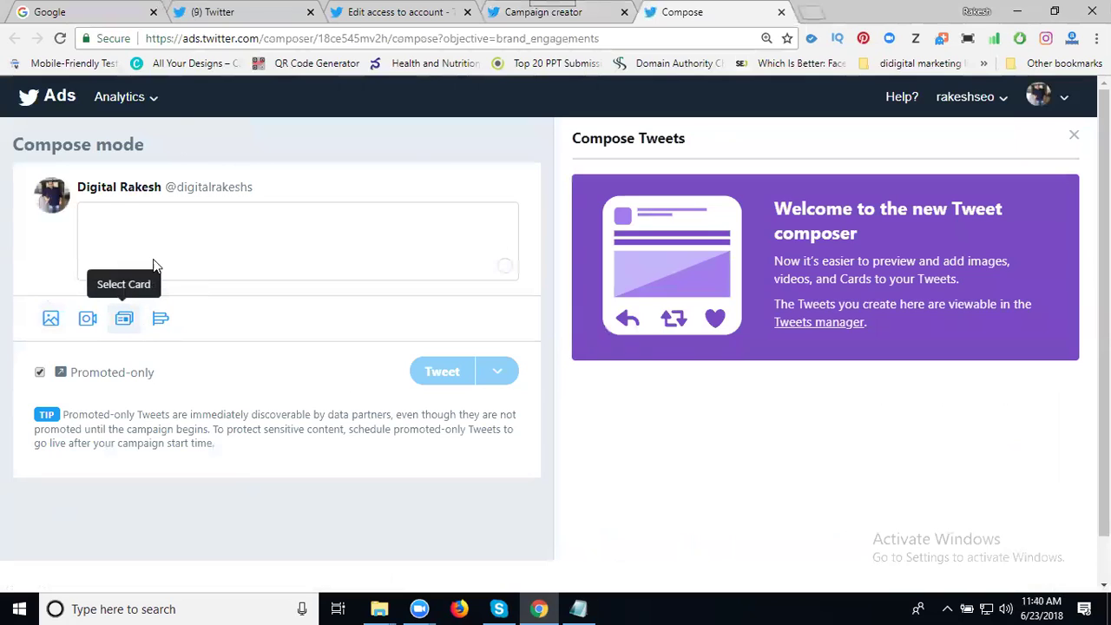
Step: Examine the promoted MediaTek Tweet in the Twitter home timeline and the web page it links to
click(203, 12)
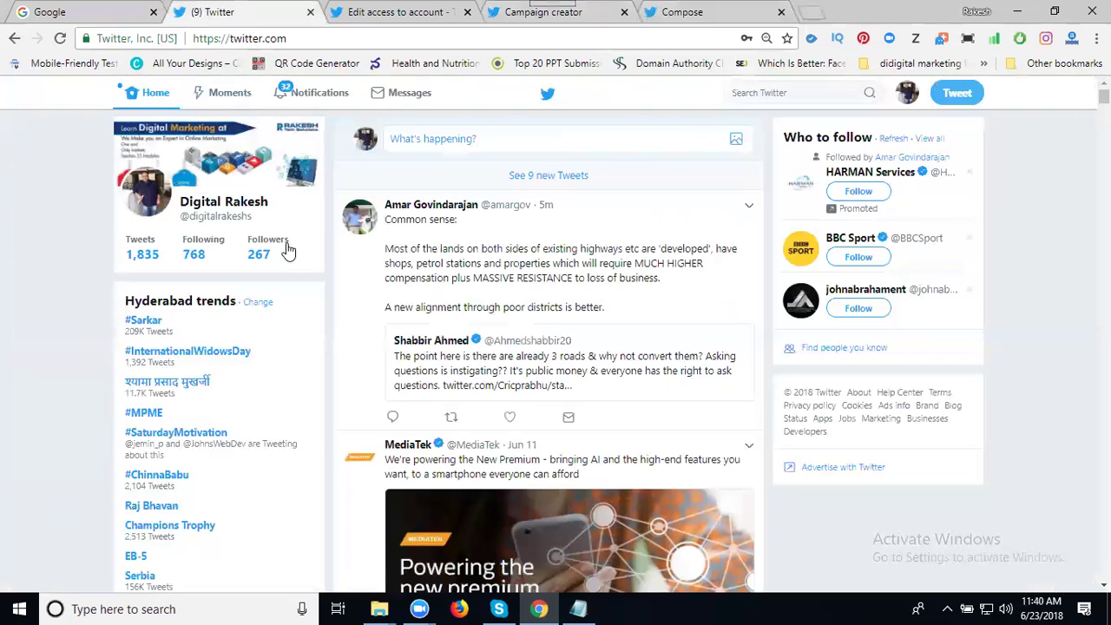
scroll(293, 273, down, 4)
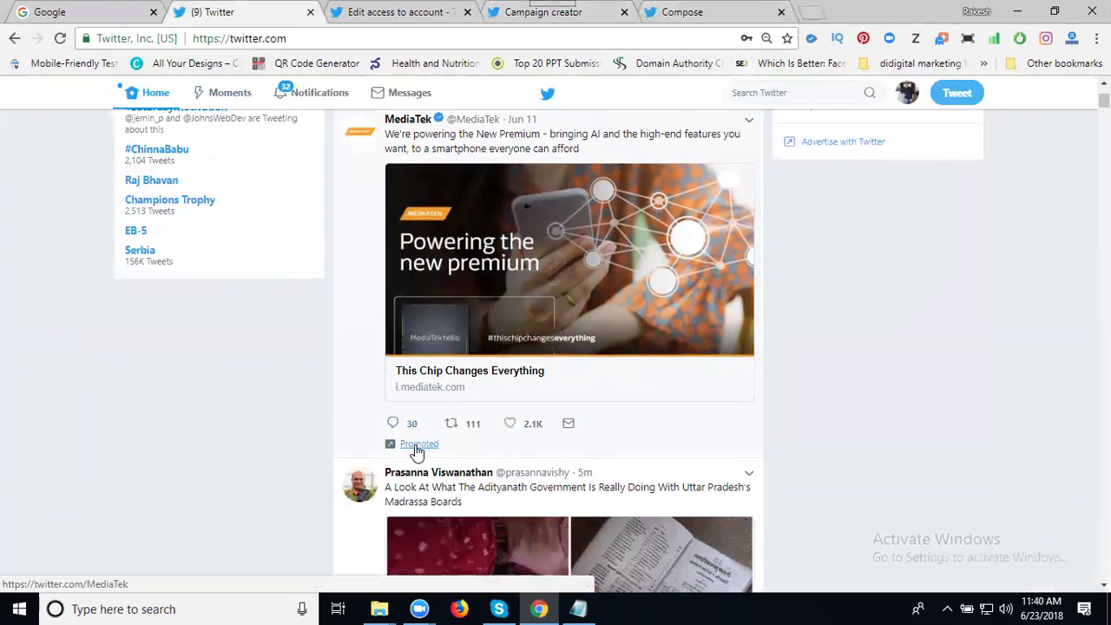
mouse_move(420, 450)
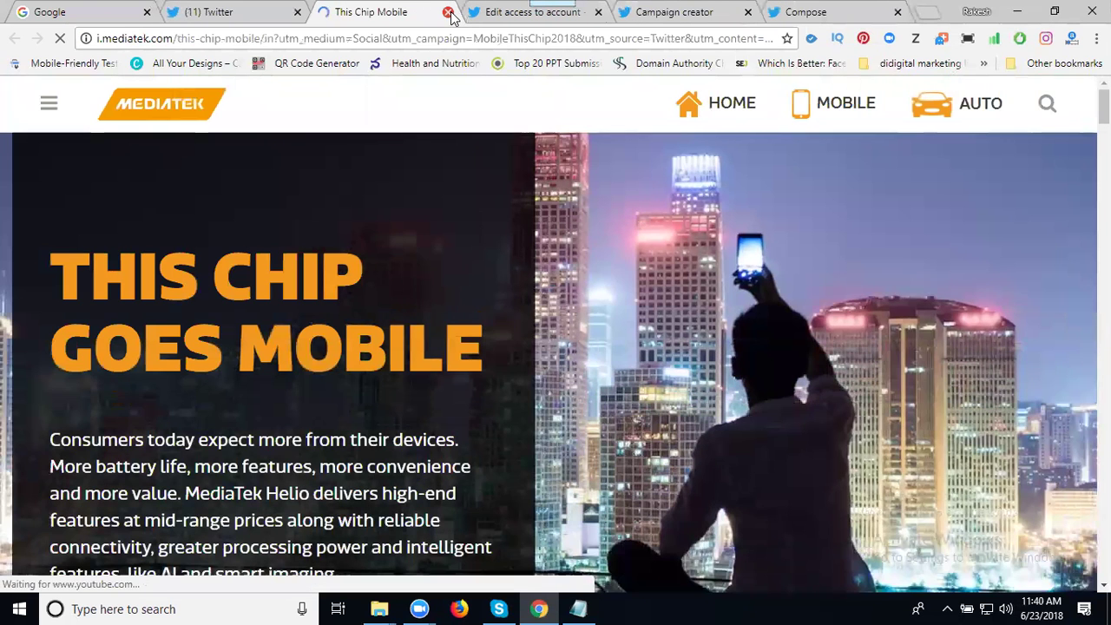
click(448, 12)
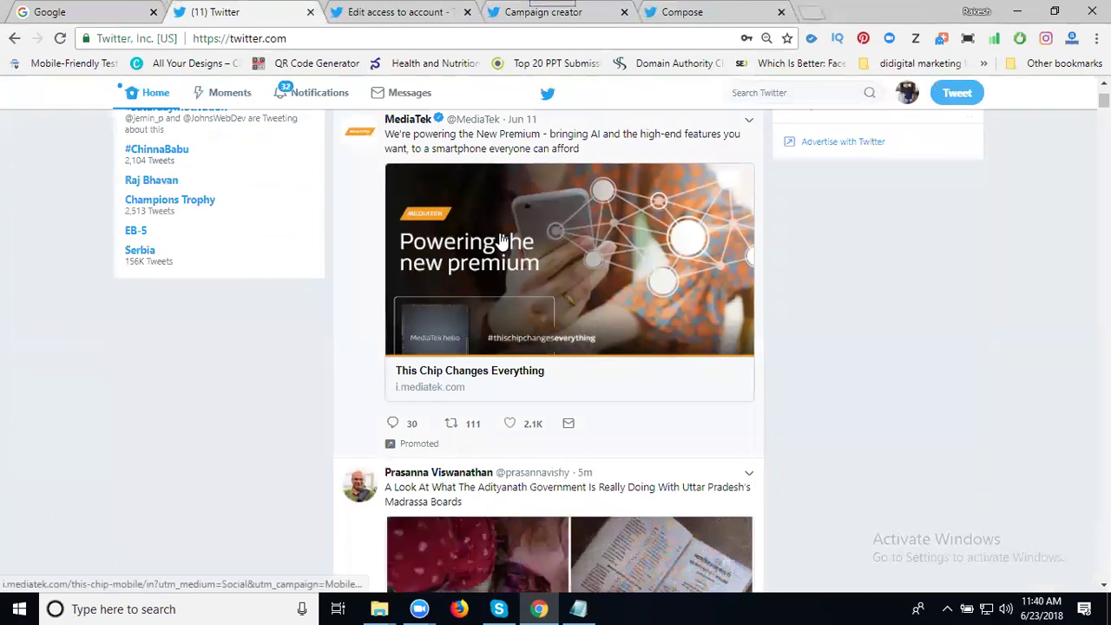
scroll(442, 291, up, 3)
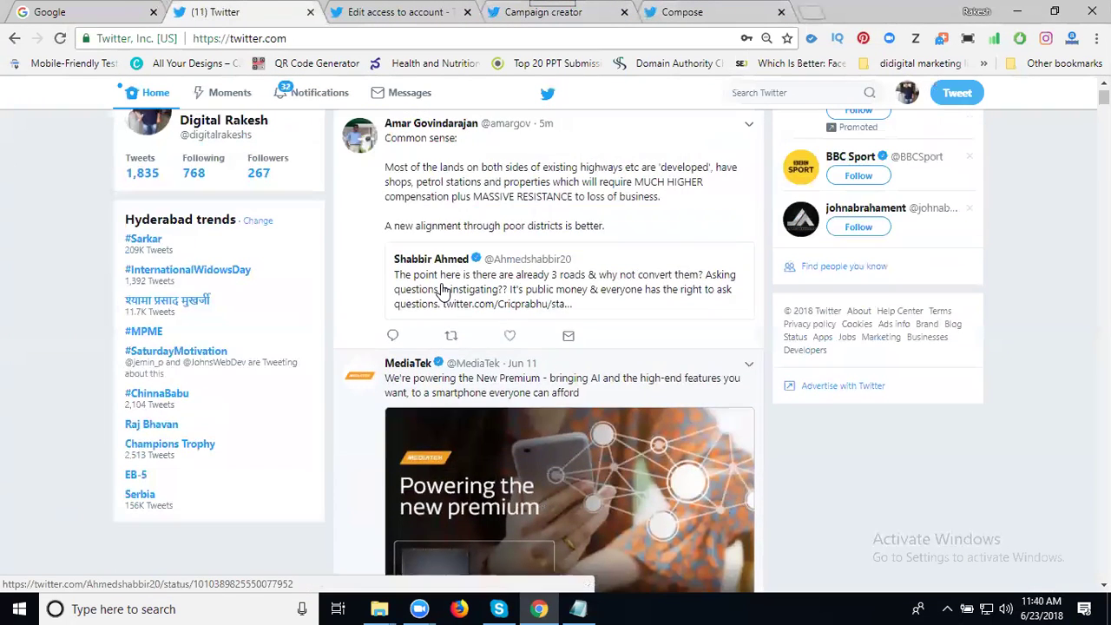
scroll(442, 291, up, 1)
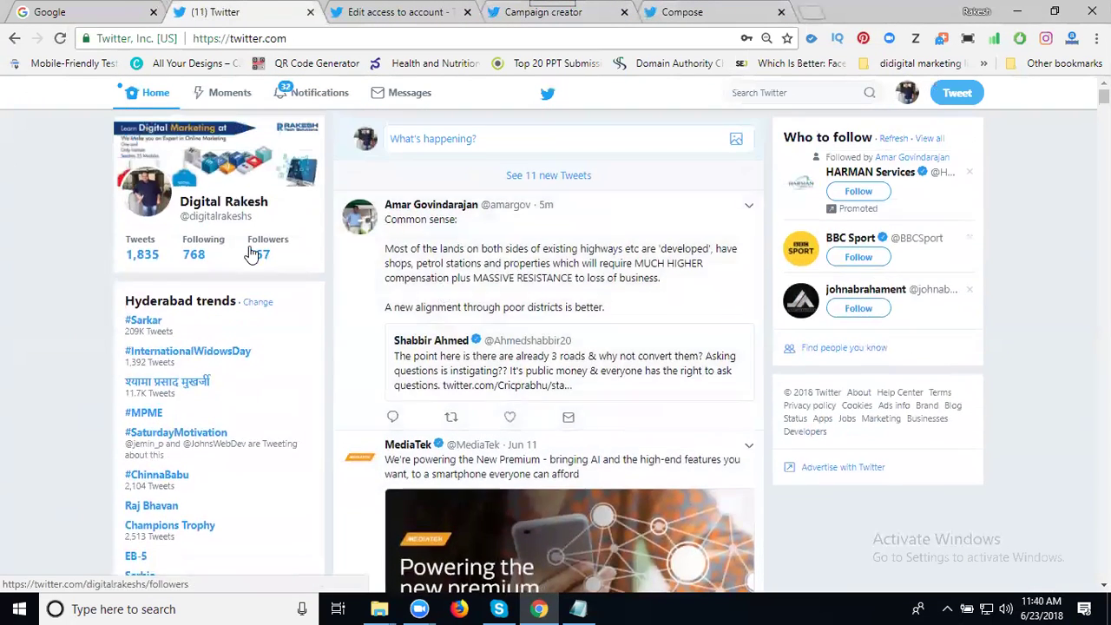
Step: Open the account's own profile and look through its recent Tweets with image and website cards
click(129, 252)
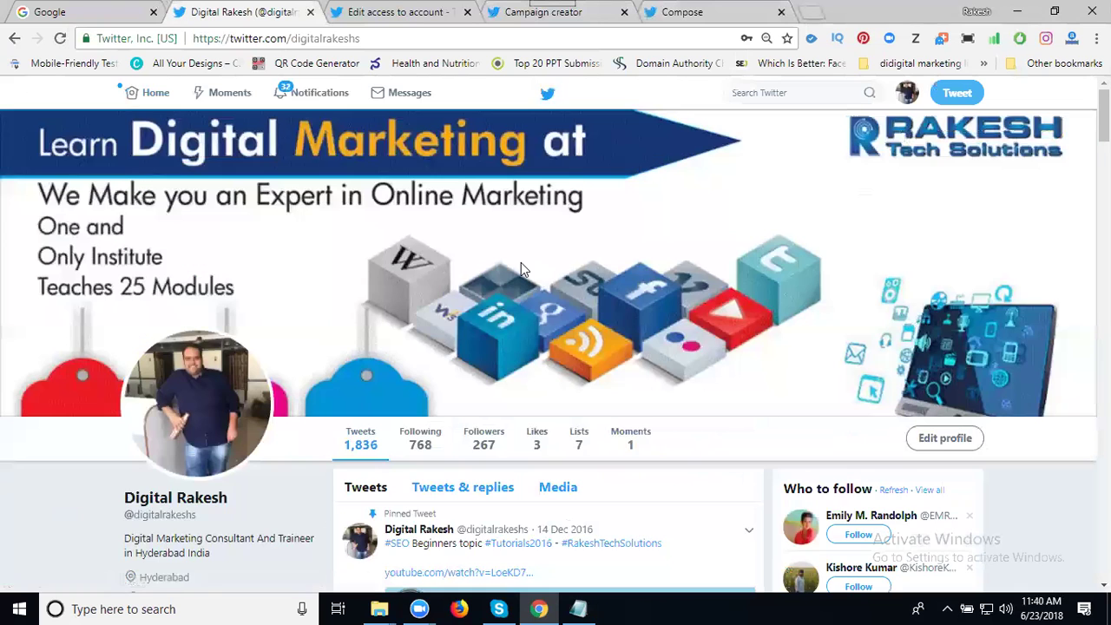
scroll(521, 269, down, 8)
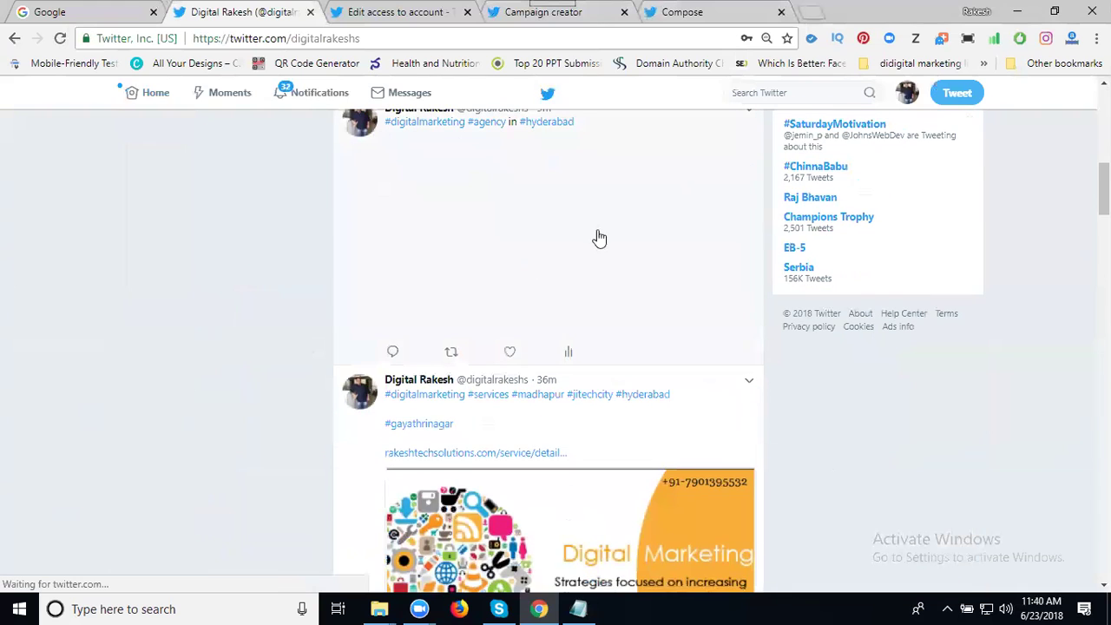
scroll(520, 273, down, 6)
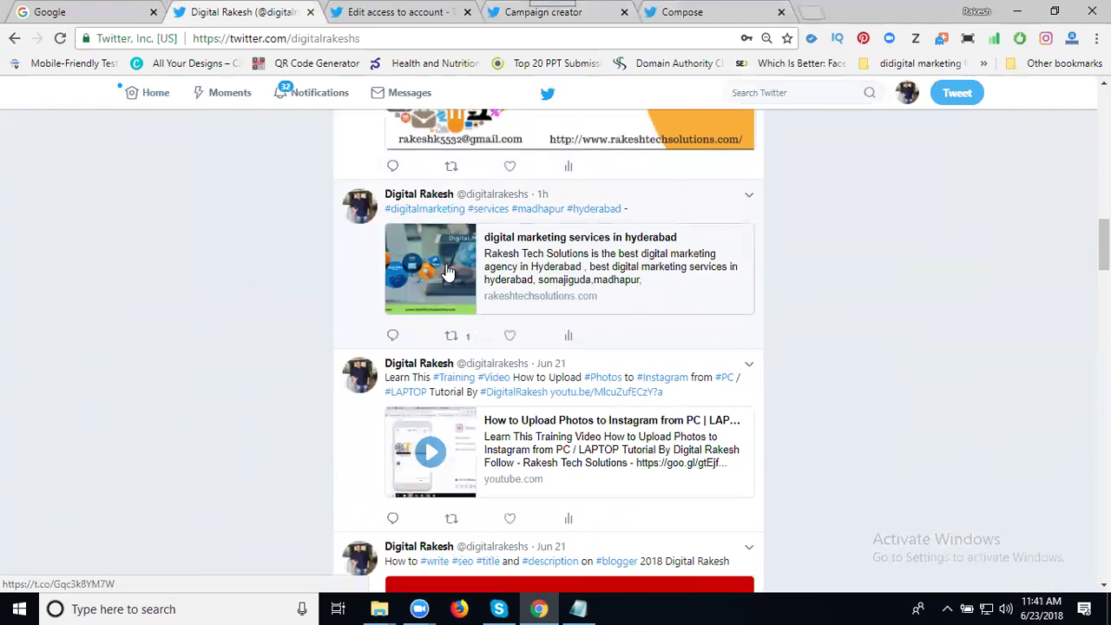
scroll(344, 295, up, 7)
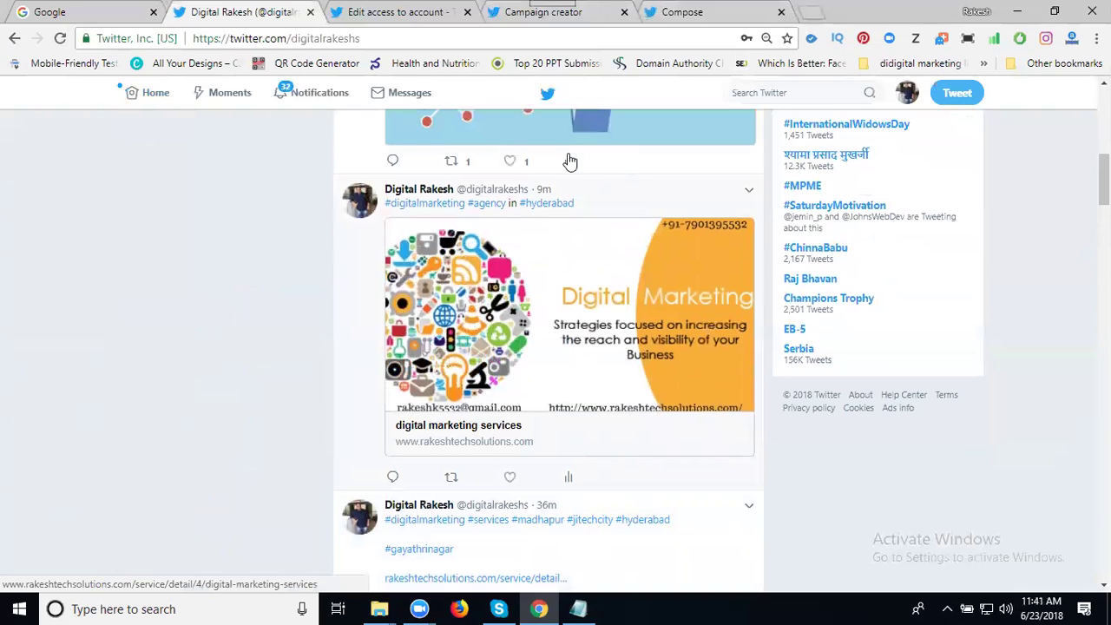
Step: Return to the Tweet composer, show the available website Cards, and open the Cards library
click(666, 12)
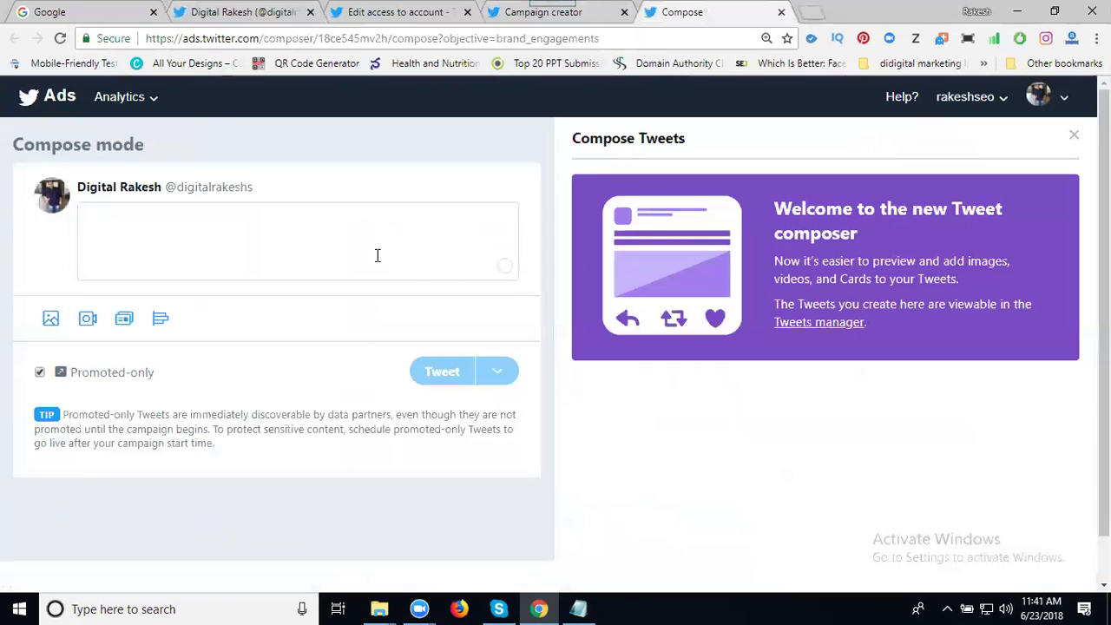
click(124, 319)
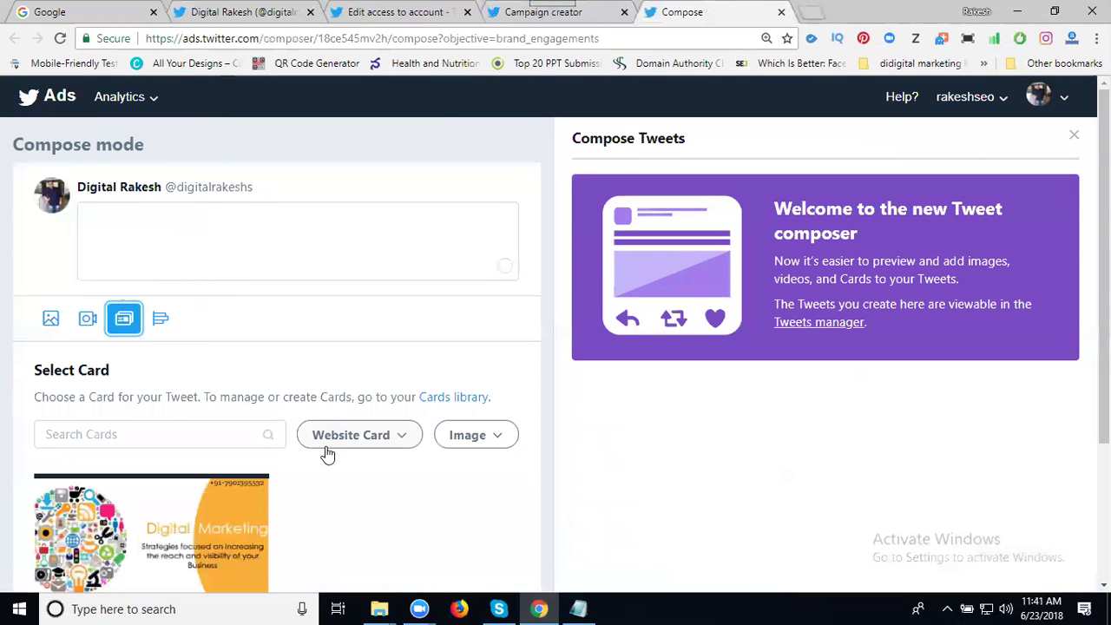
scroll(217, 509, down, 1)
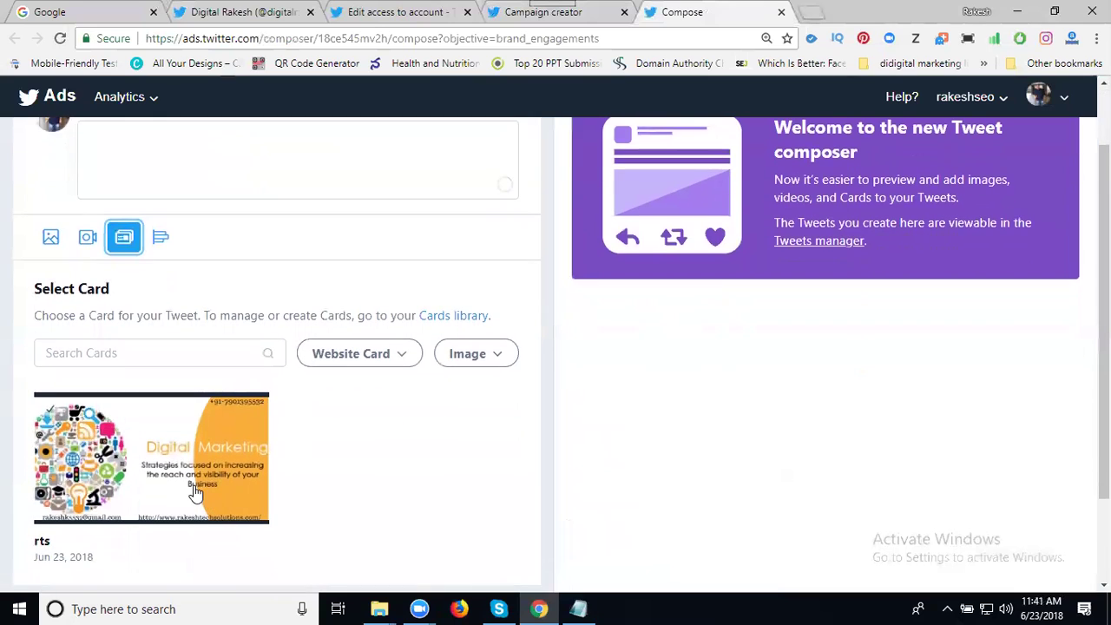
click(454, 317)
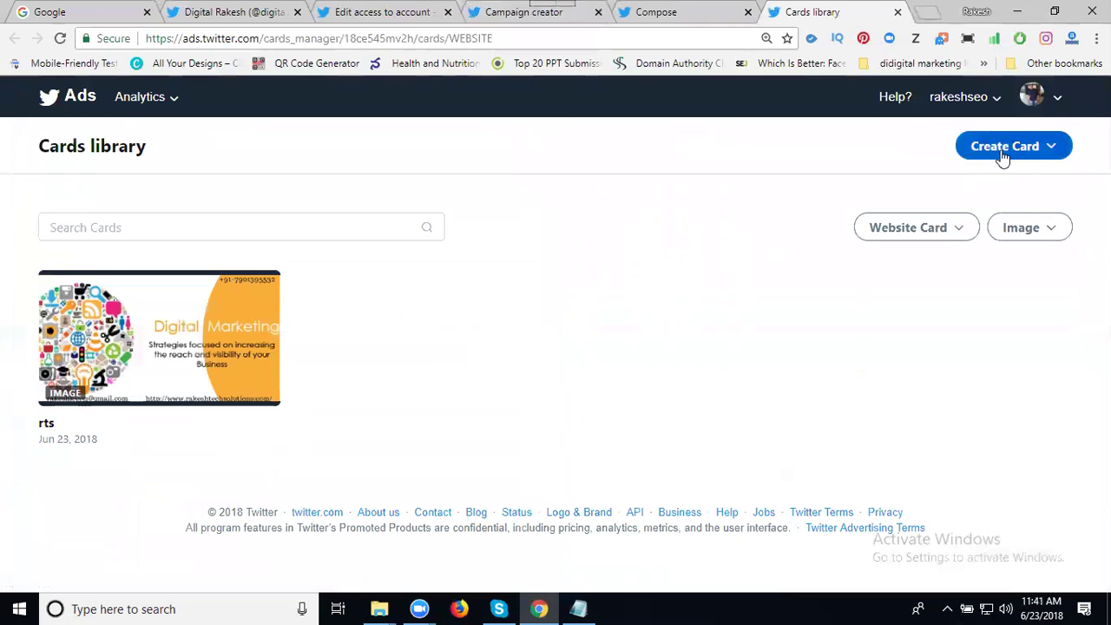
Step: Start a new website Card and add the Digital Marketing tree image, cropped at 1.91:1, as its media
click(1002, 155)
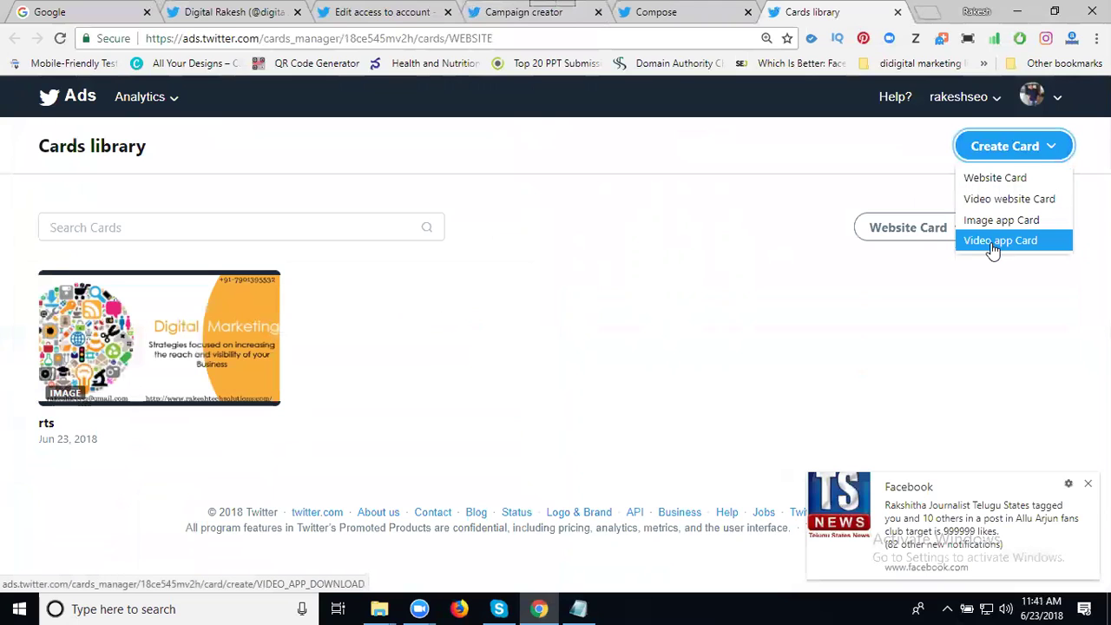
click(985, 180)
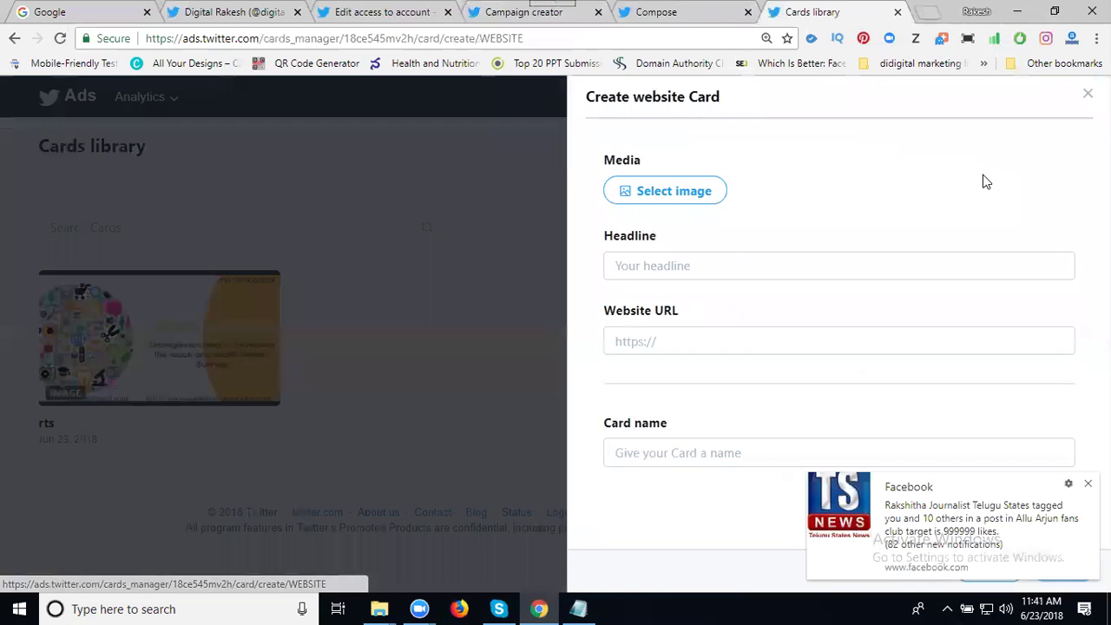
click(652, 191)
click(818, 275)
double_click(403, 344)
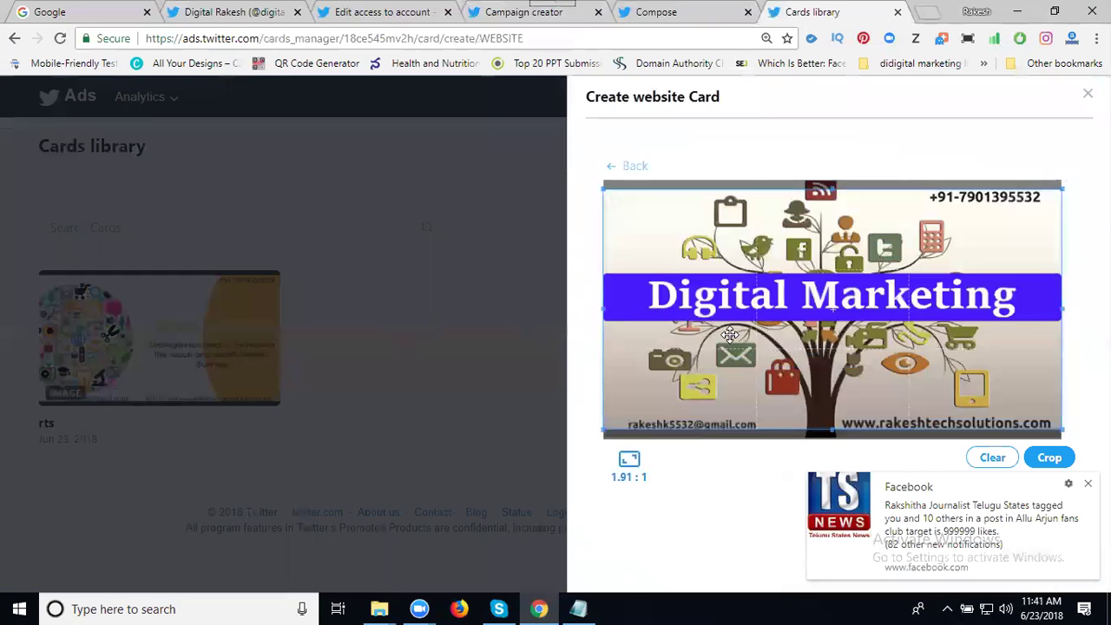
click(1051, 458)
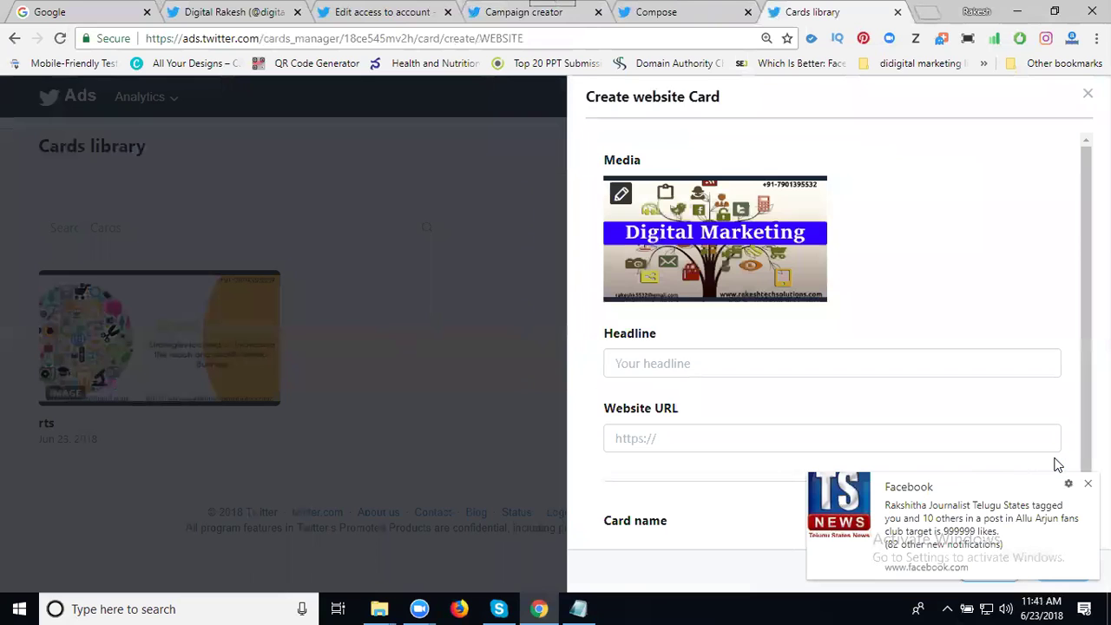
Step: Set the Card's headline to "Digital Marketing Company in Madhapur" and its name to "dm madhapur"
click(631, 366)
text(Digita)
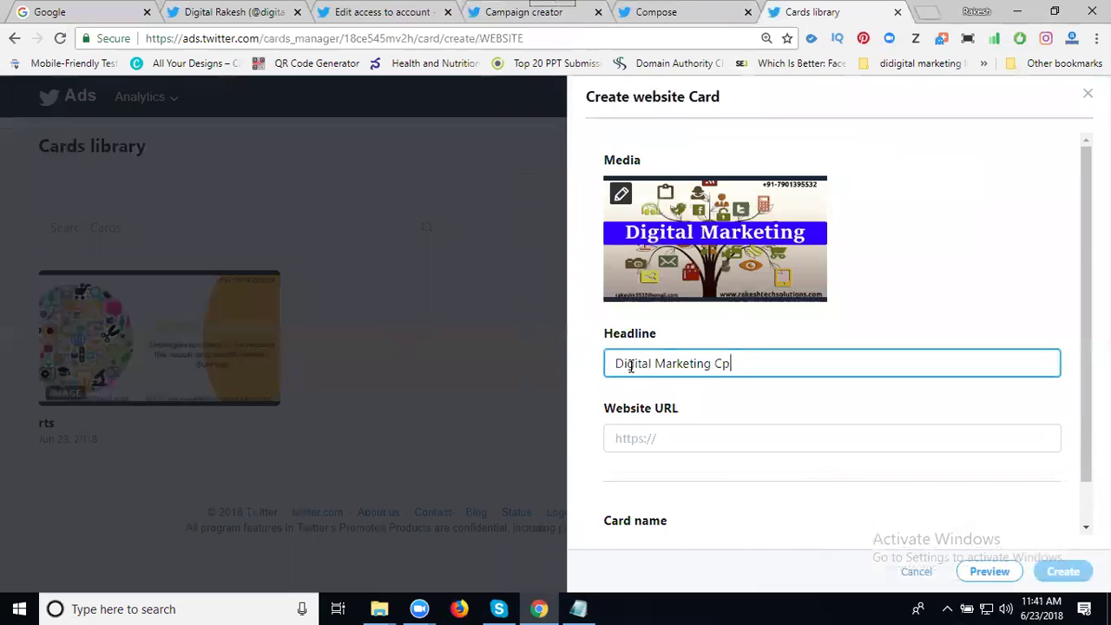
text(l Marketing Company in Madhapur)
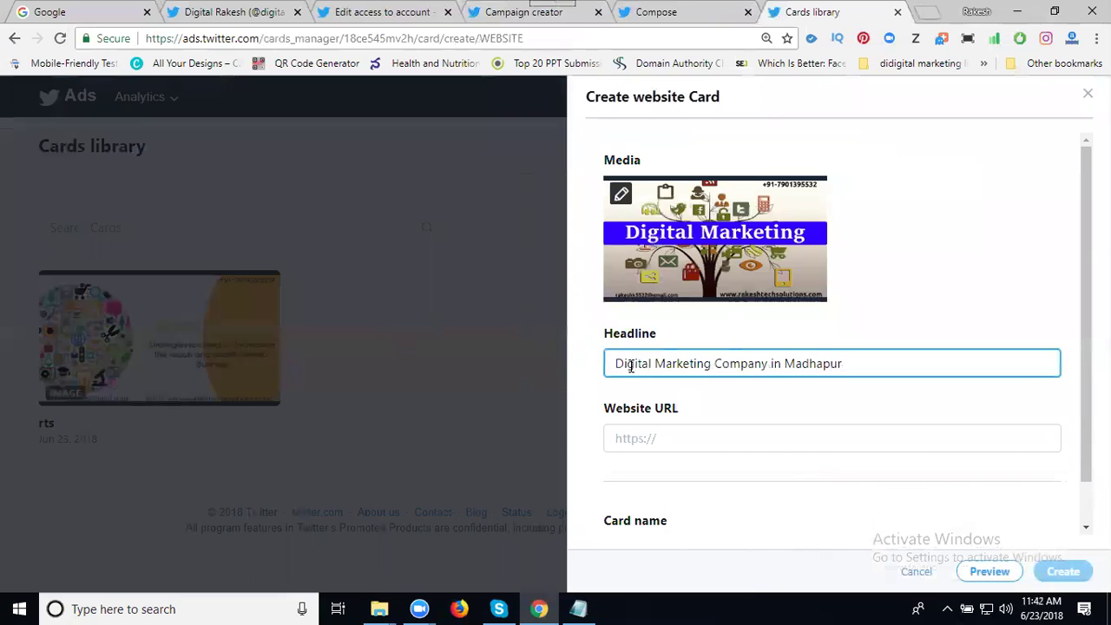
scroll(633, 360, down, 1)
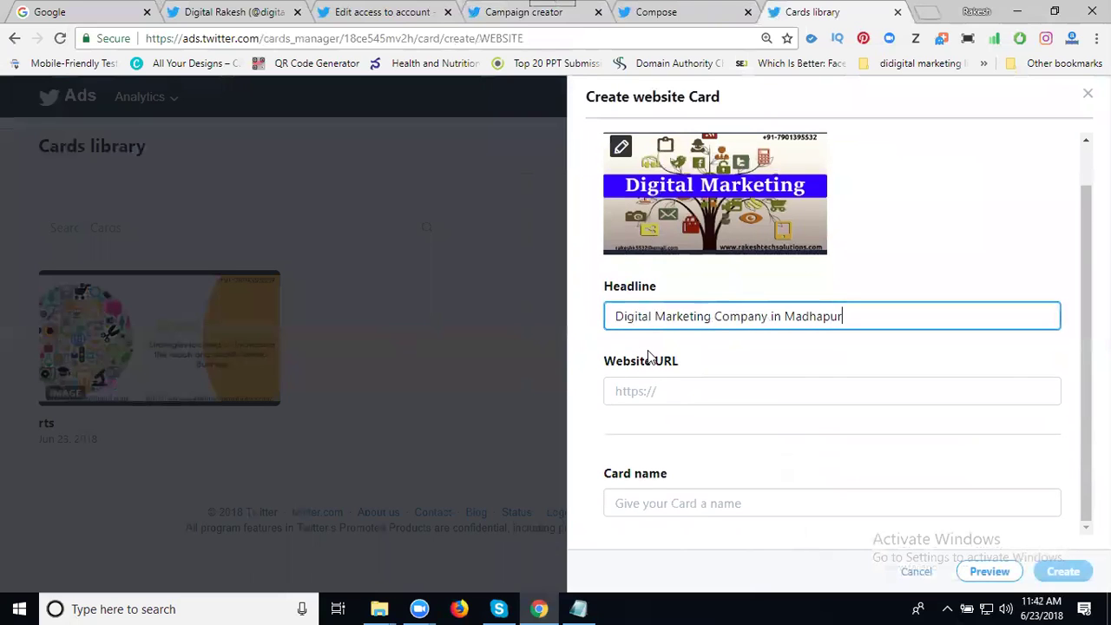
click(643, 504)
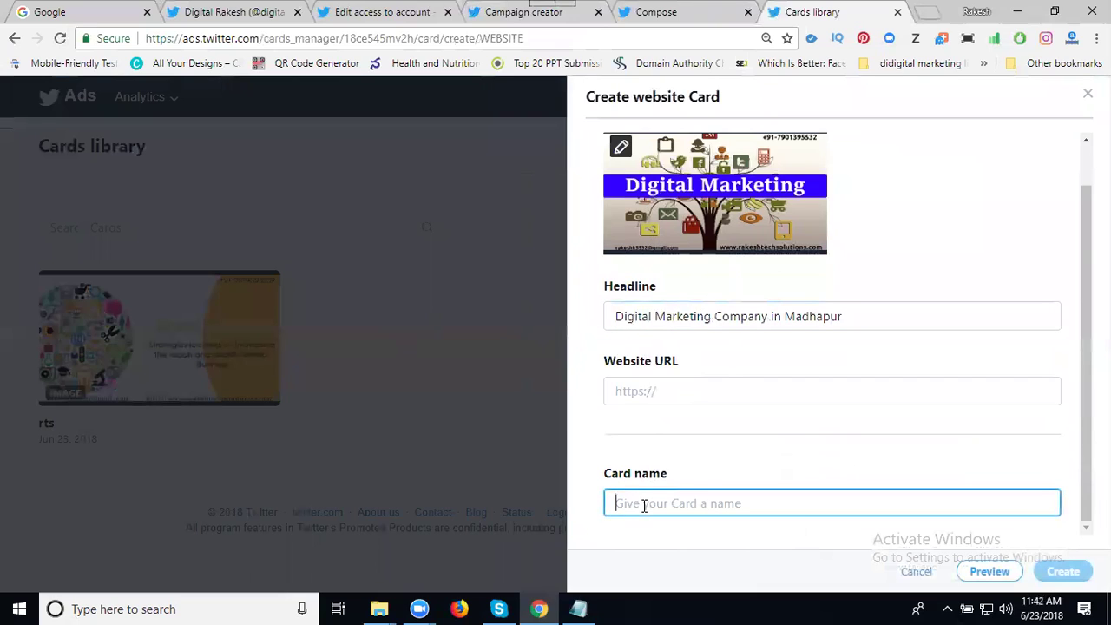
text(dm madhapur)
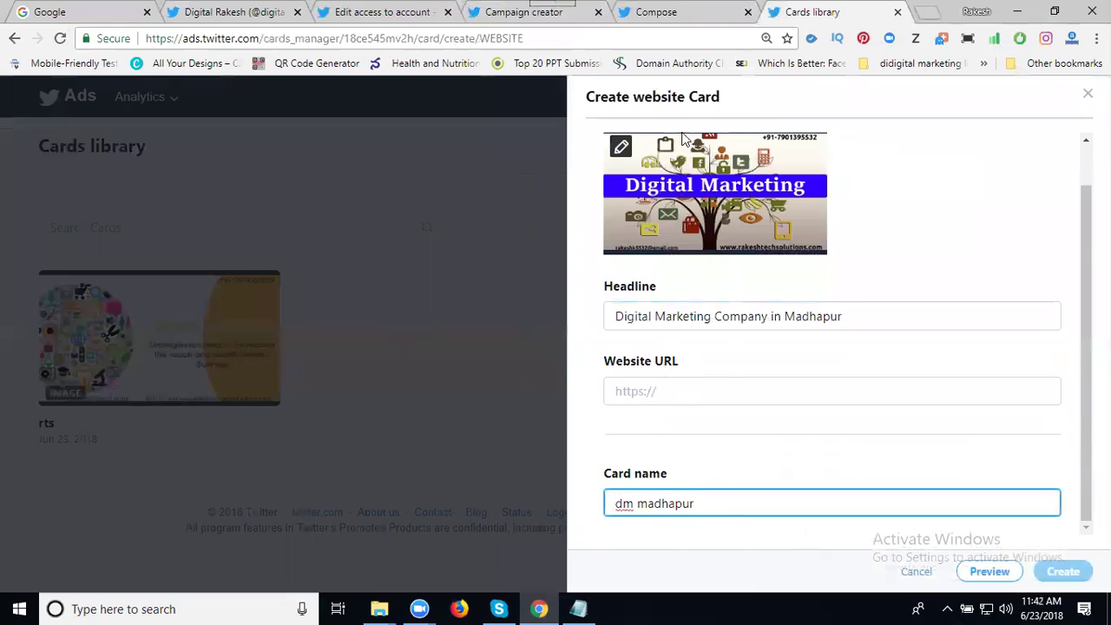
Step: Open the Rakesh Tech Solutions site's "Digital Marketing Services In Hyderabad" service page in a new browser tab and copy its address
click(936, 19)
text(r)
key(Return)
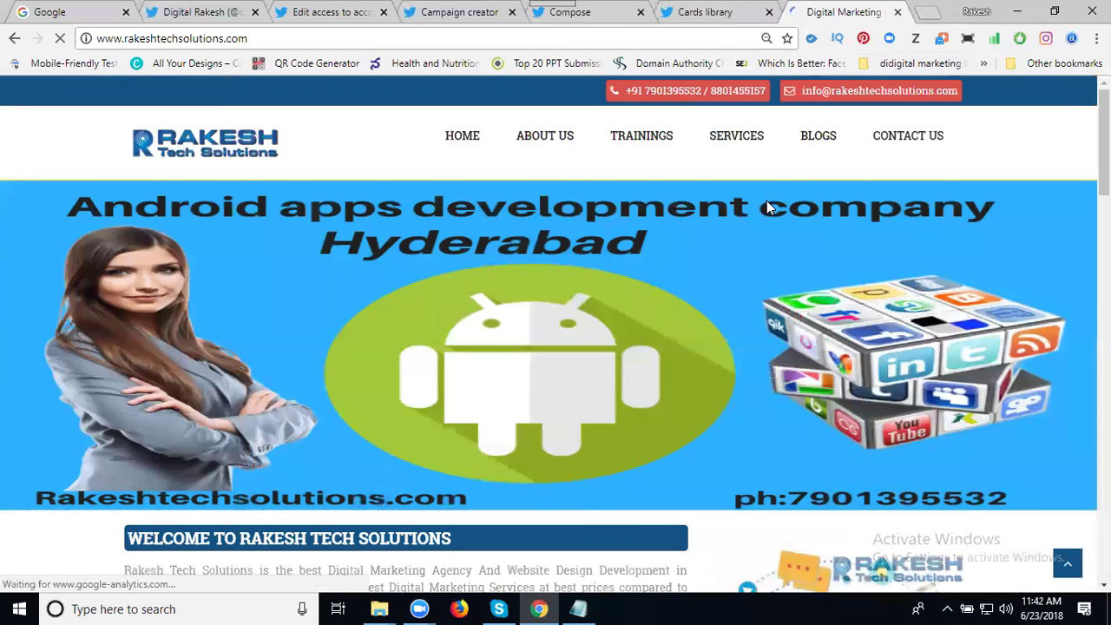
click(752, 146)
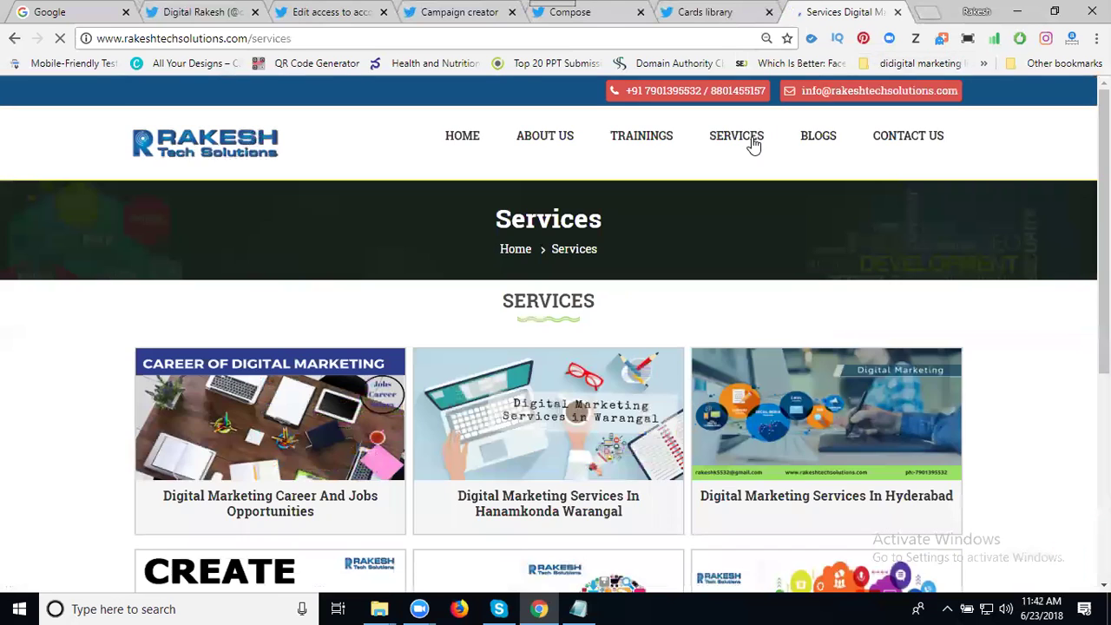
scroll(771, 213, down, 4)
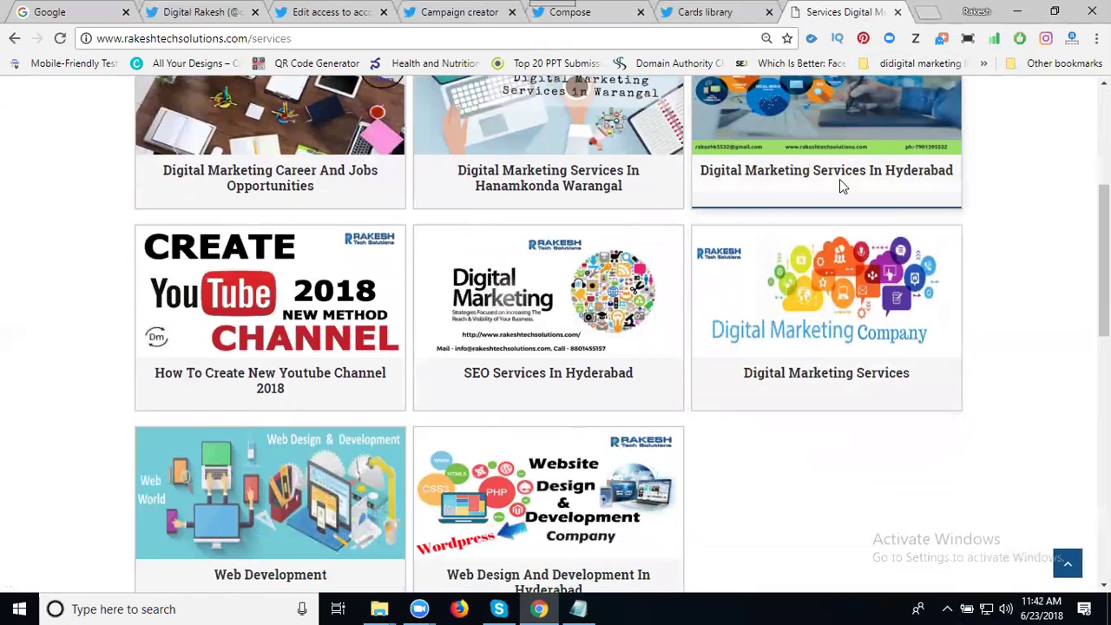
click(840, 183)
click(426, 42)
key(ctrl+c)
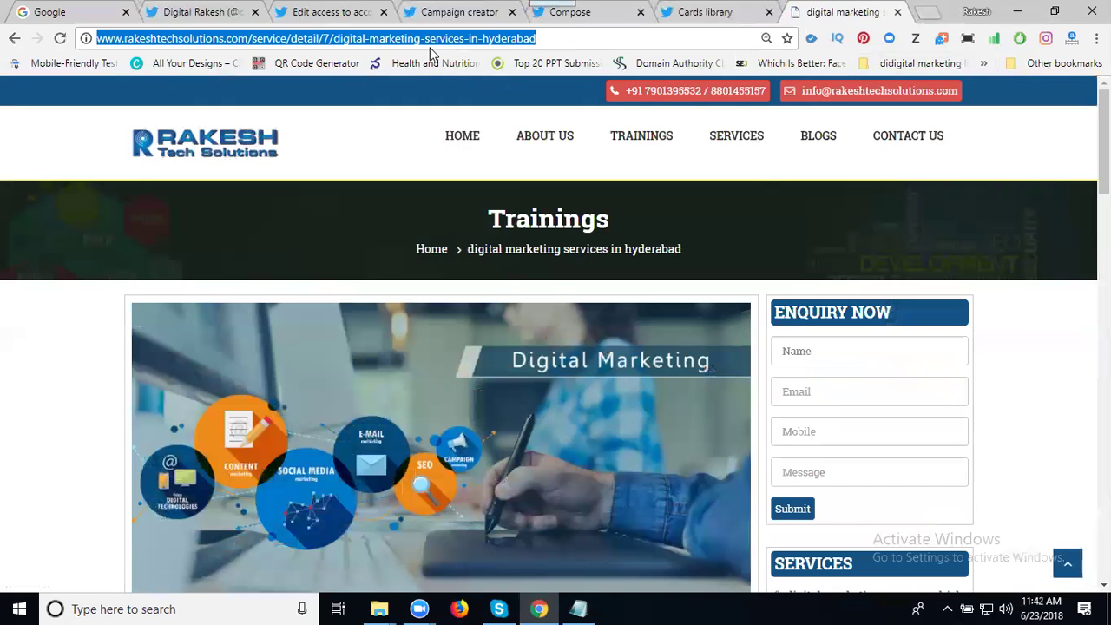
Step: Enter the copied Digital Marketing Services in Hyderabad address as the Card's website URL and create the Card
click(698, 12)
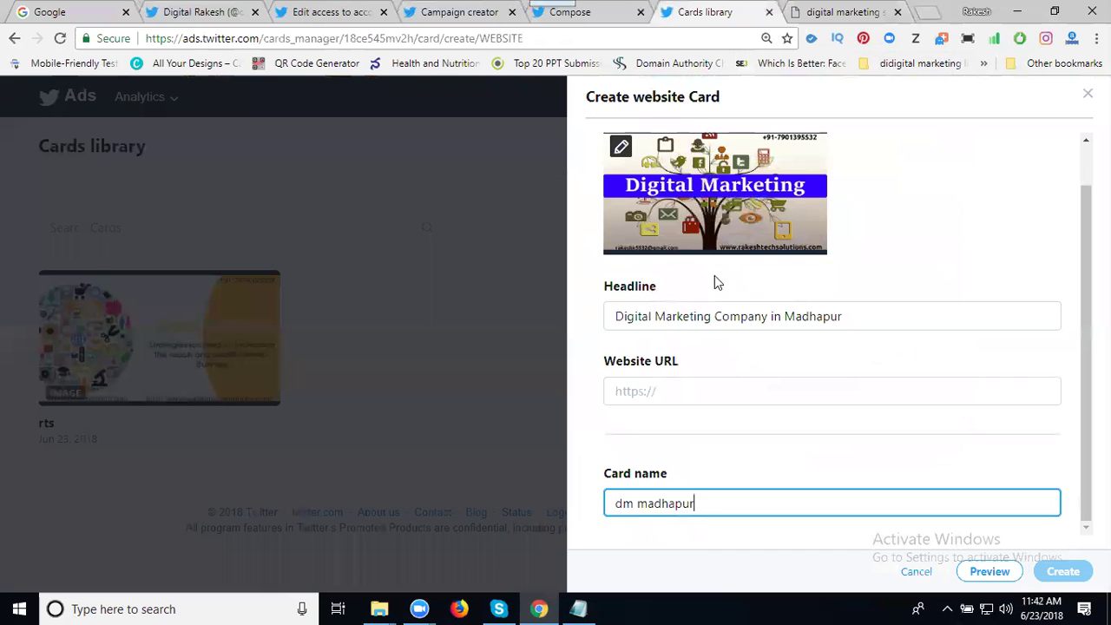
click(675, 390)
key(ctrl+v)
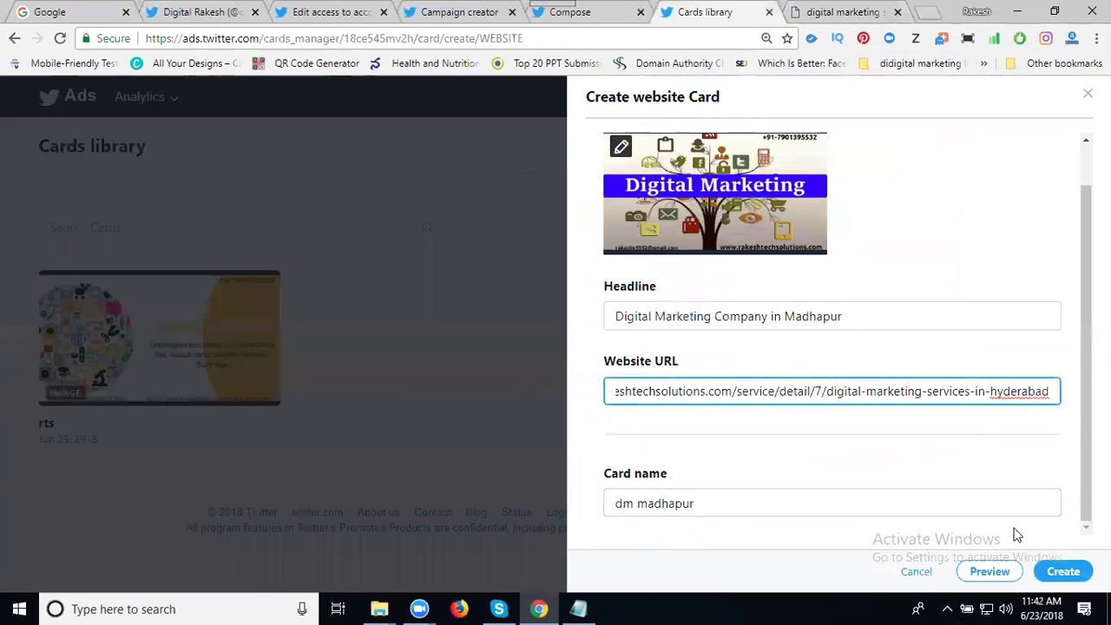
click(1060, 576)
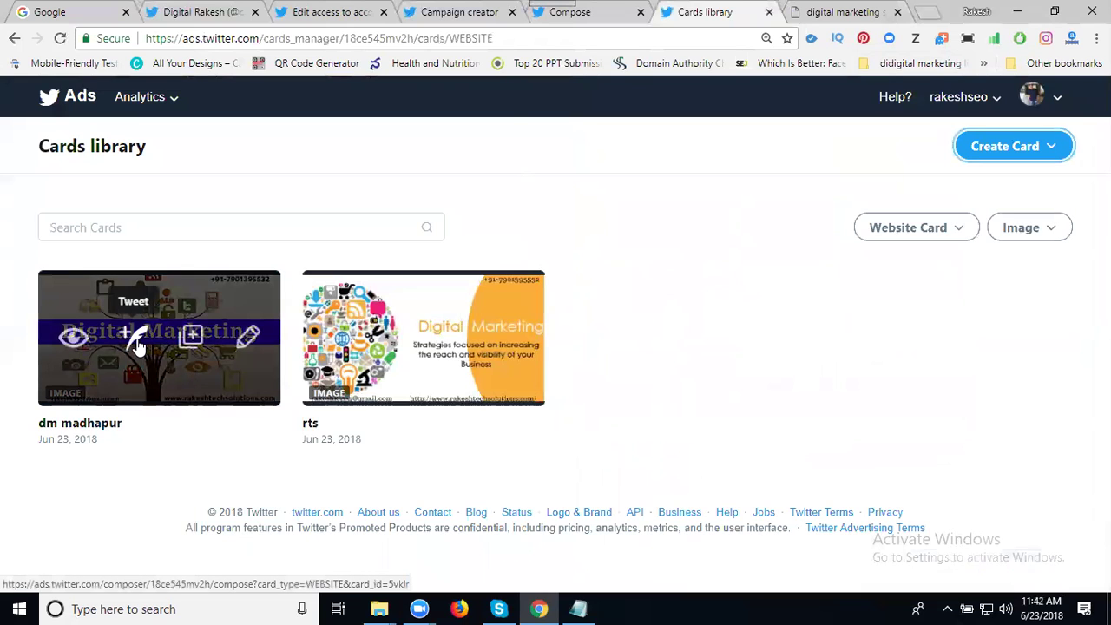
Step: Reload the Tweet composer and attach the new "Digital Marketing Company in Madhapur" website Card to the Tweet
click(576, 13)
click(60, 39)
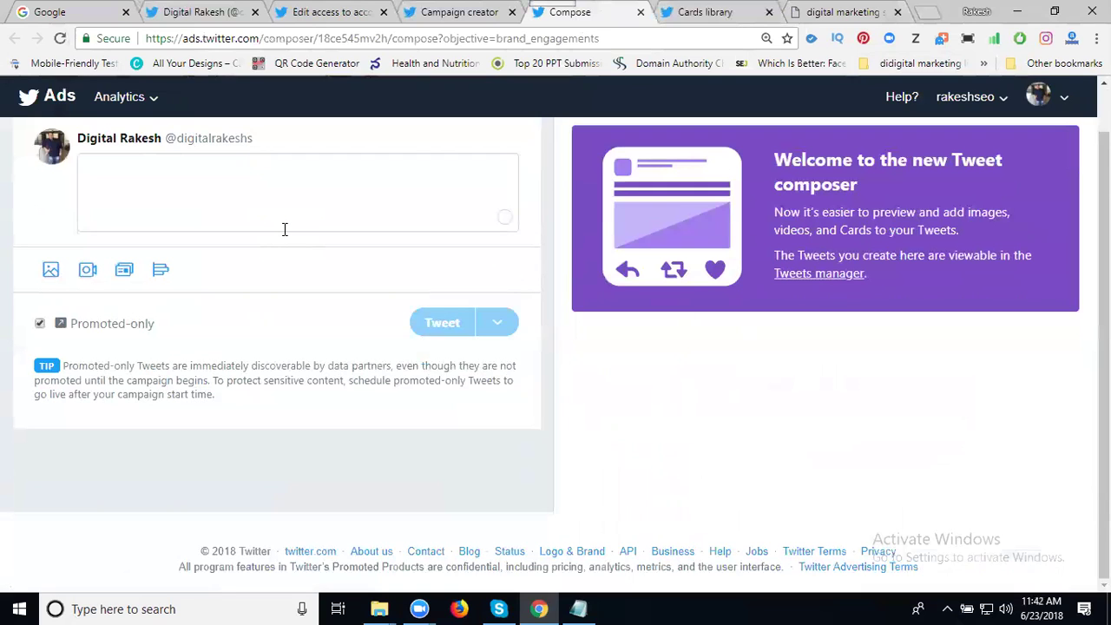
click(127, 273)
scroll(234, 408, down, 1)
click(194, 399)
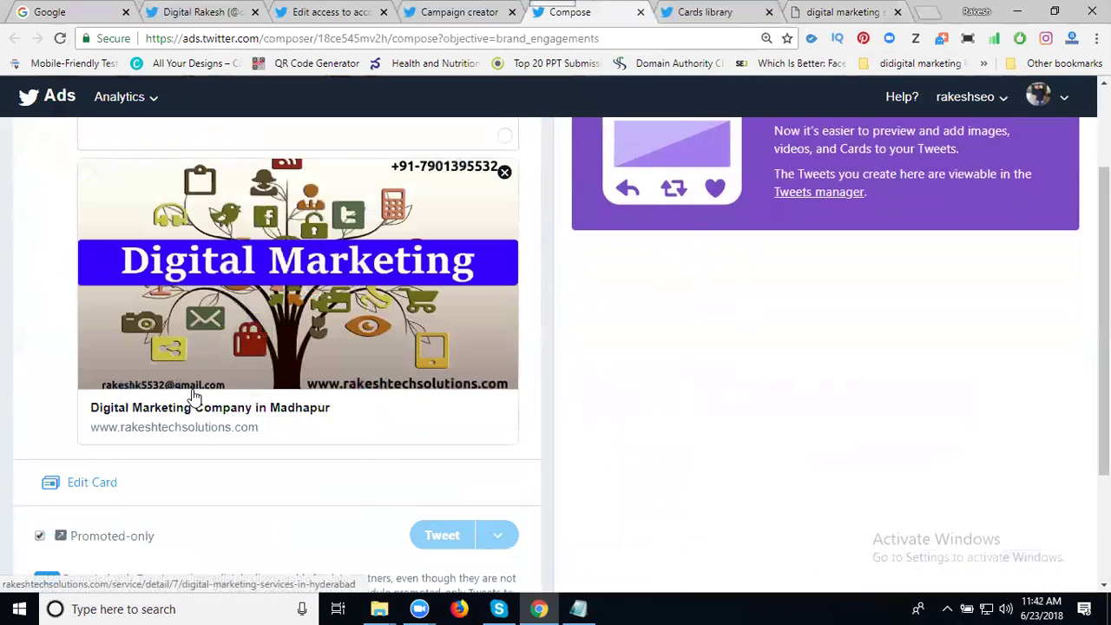
scroll(388, 412, up, 2)
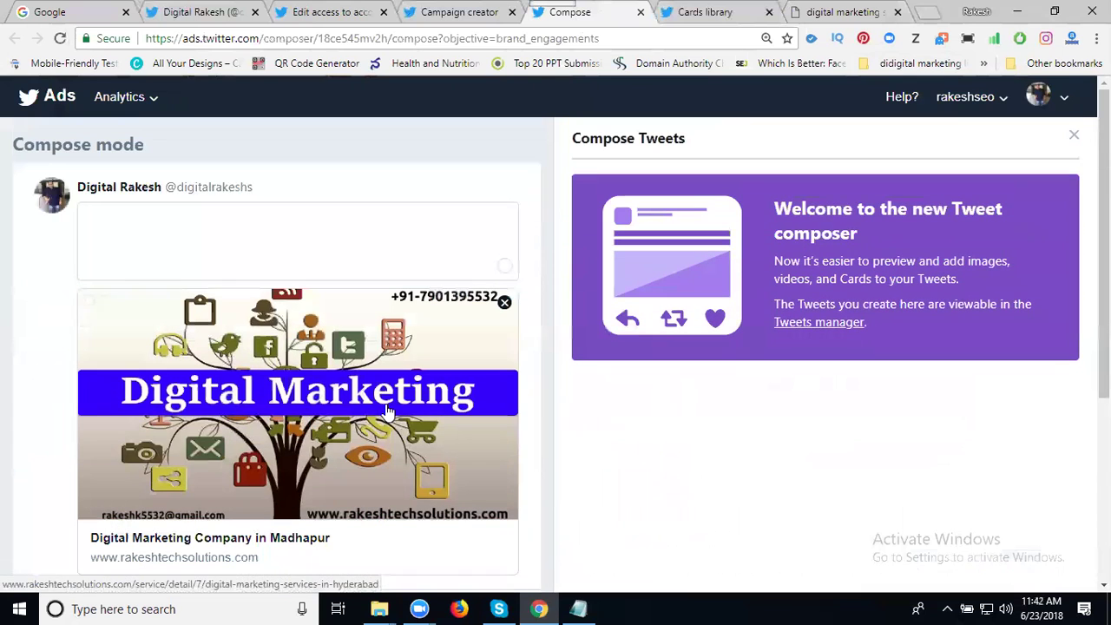
Step: Write "#digitalmarketing #company #hyderabad" as the Tweet text and send it as a promoted-only Tweet
click(148, 215)
text(#digital)
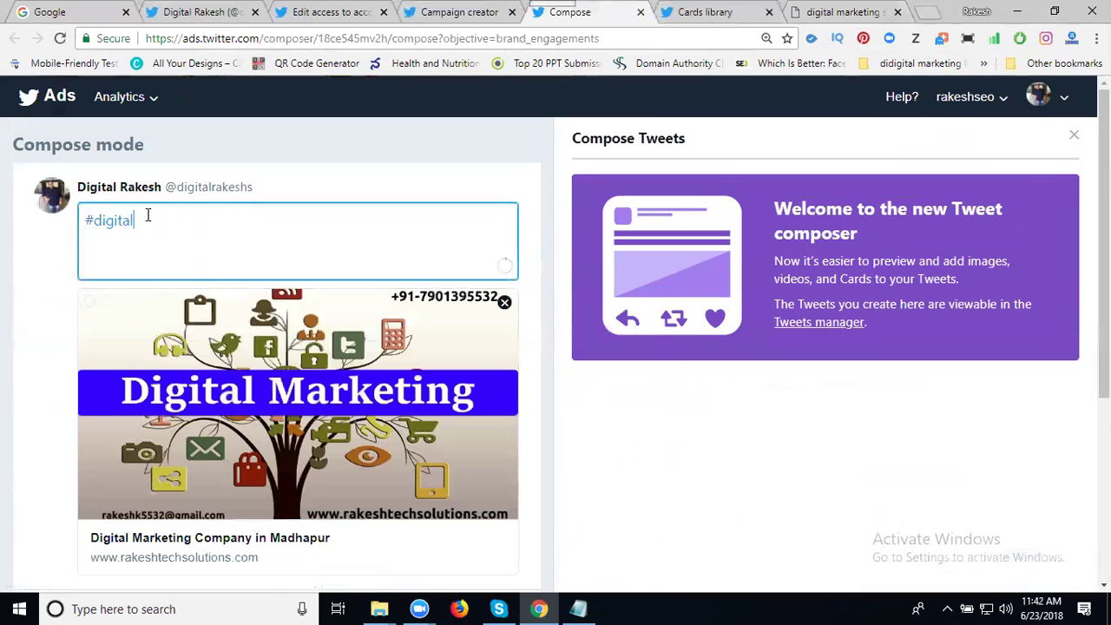
text(marketing #company #hyderabad)
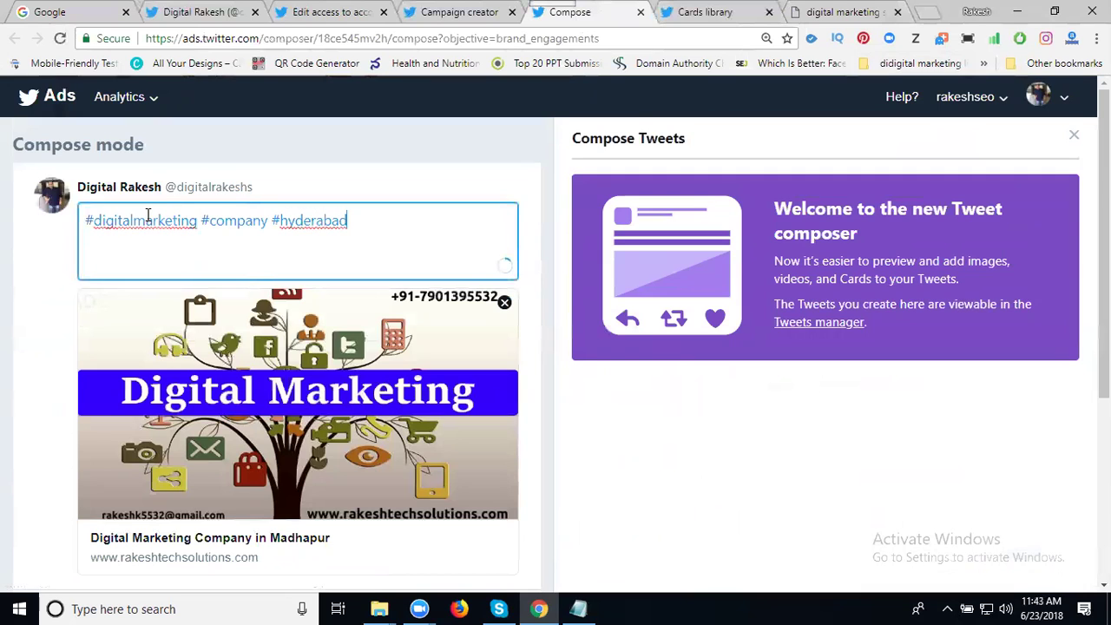
scroll(560, 292, down, 3)
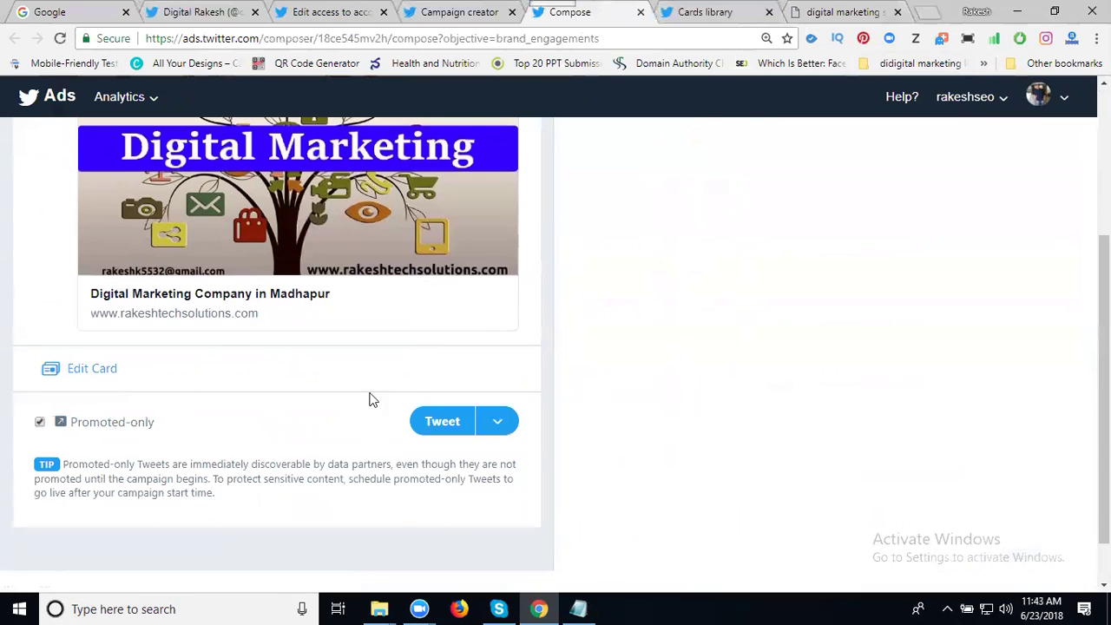
click(442, 422)
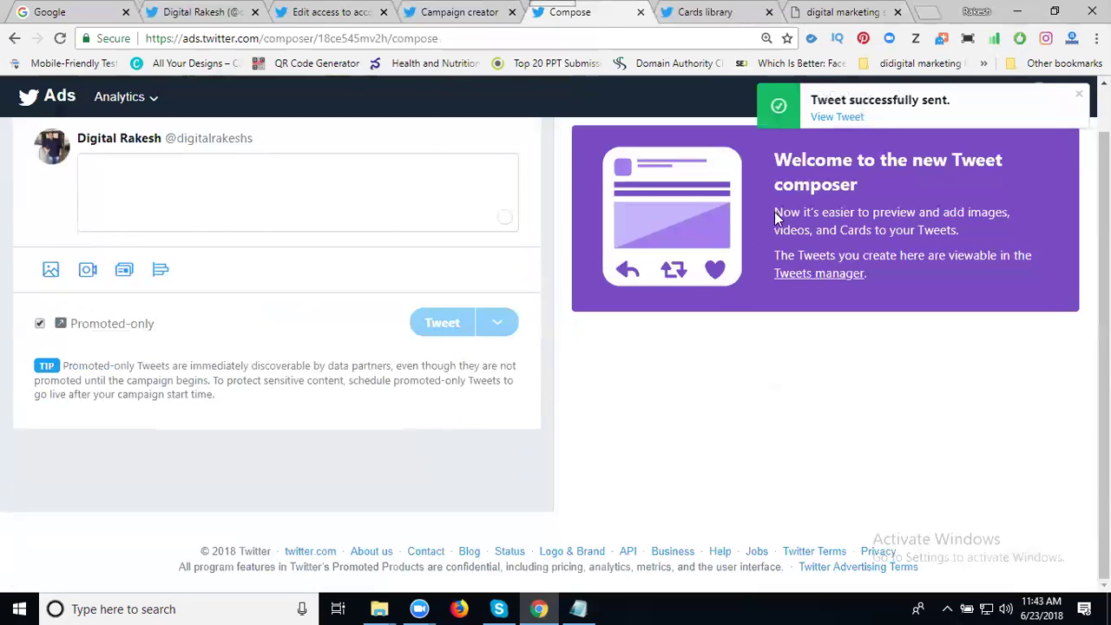
Step: Reload the campaign creator and continue the saved "rts Tweet engagements campaign 2018" draft at its creatives
click(436, 15)
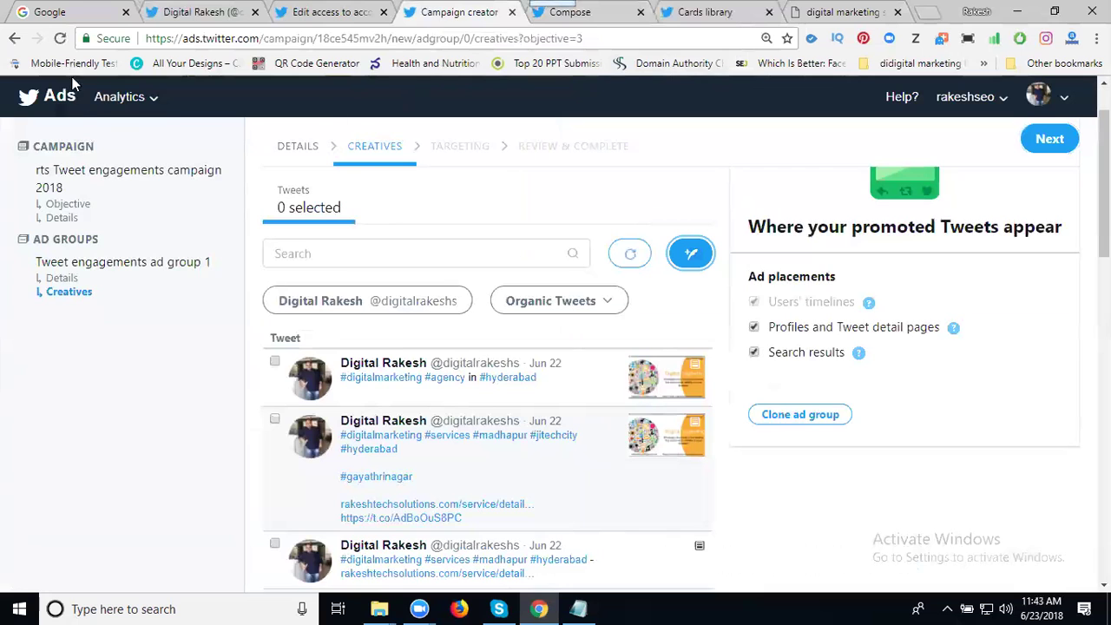
click(60, 38)
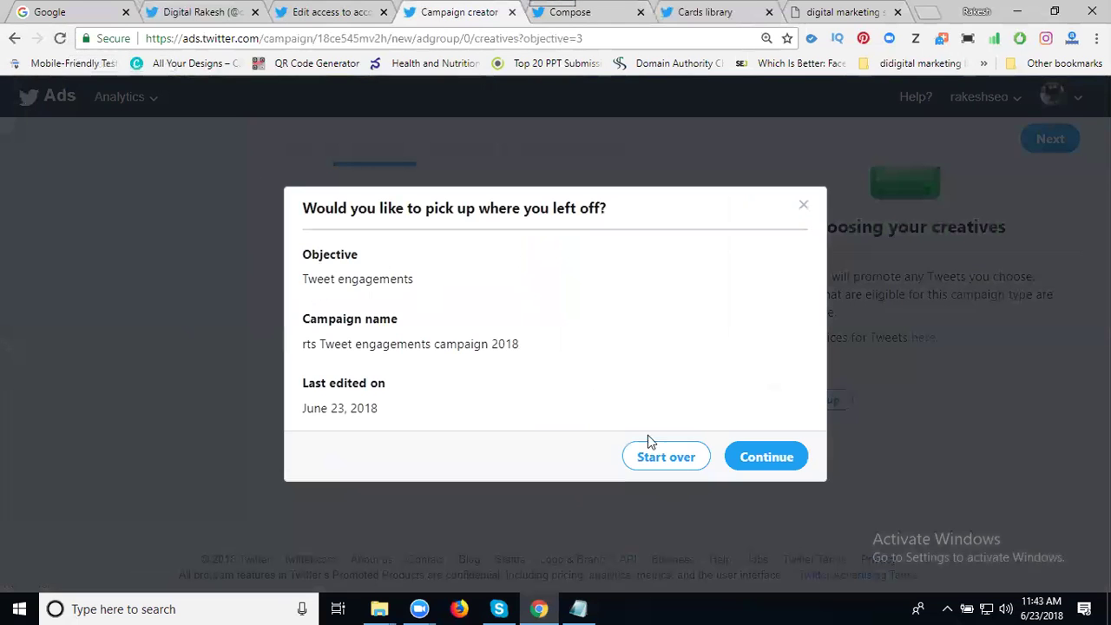
click(775, 459)
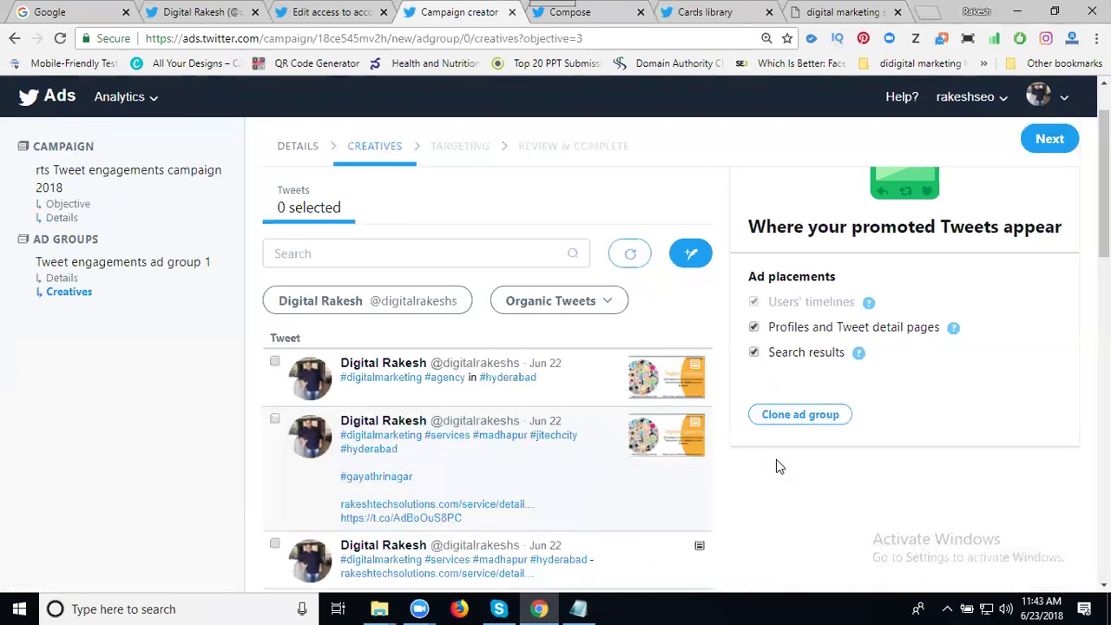
mouse_move(608, 414)
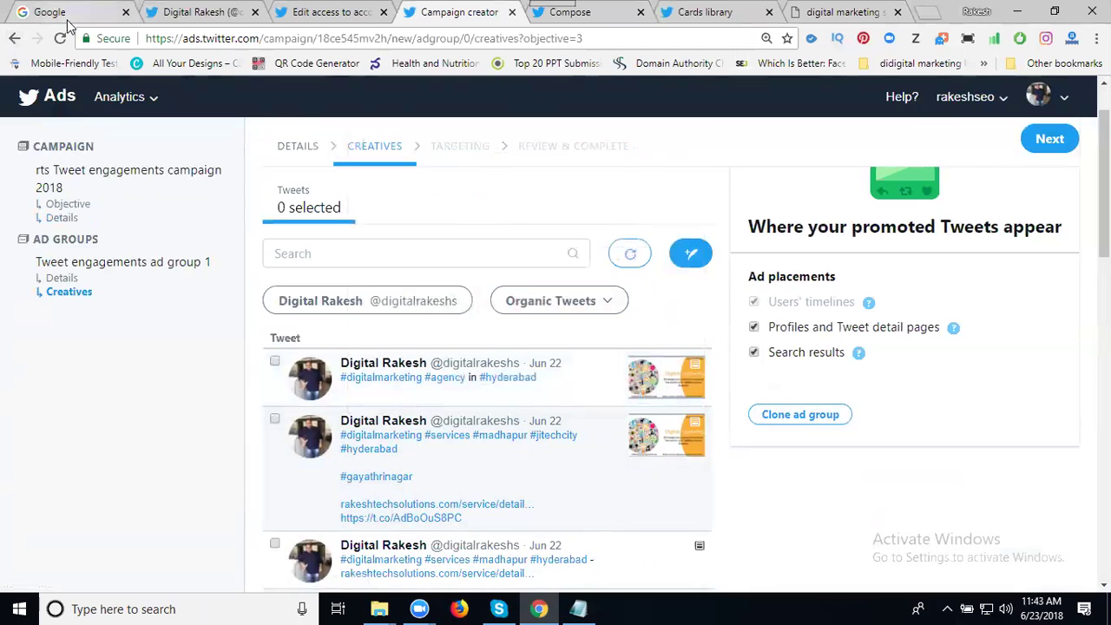
Step: Refresh the account's profile and choose the "#digitalmarketing #company in #madhapur #hyderabad" Tweet as the ad group's creative
click(177, 12)
scroll(186, 266, up, 4)
click(59, 41)
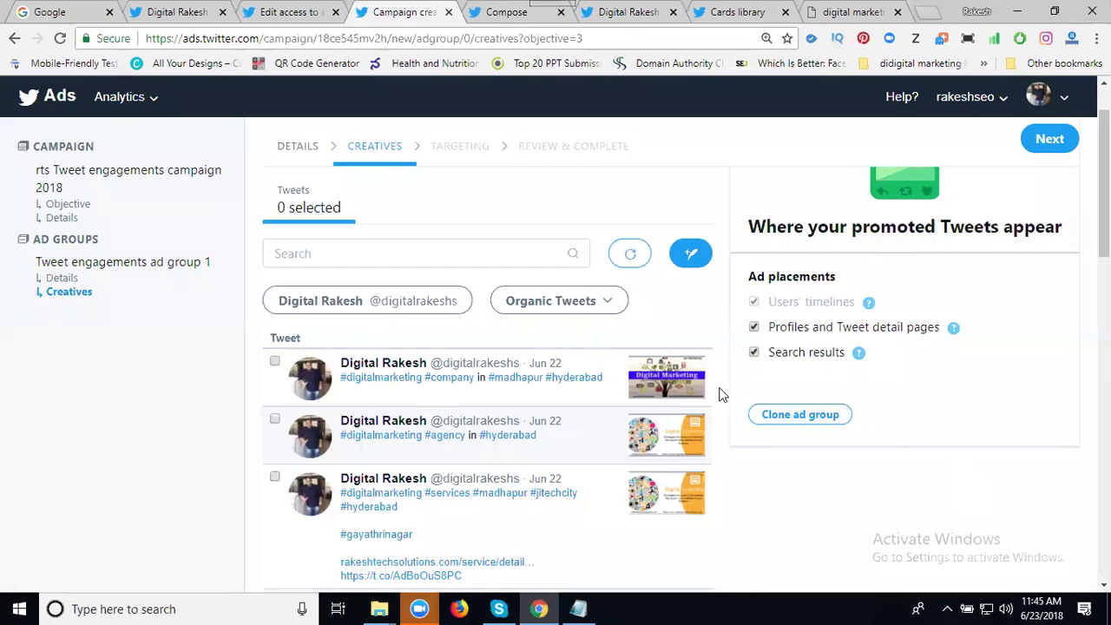
mouse_move(655, 388)
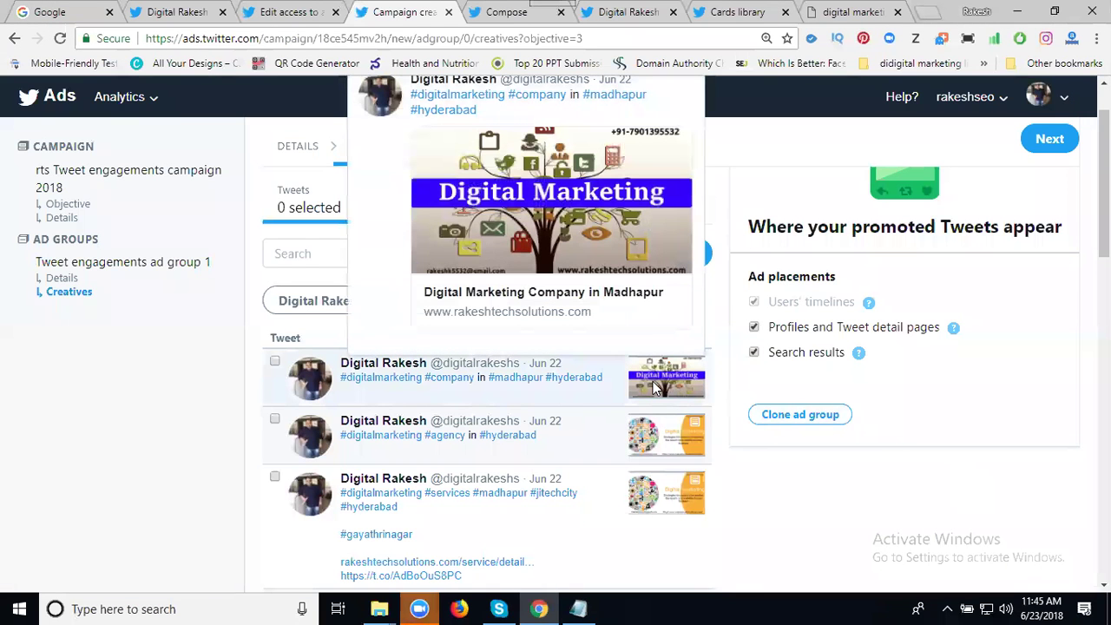
click(275, 361)
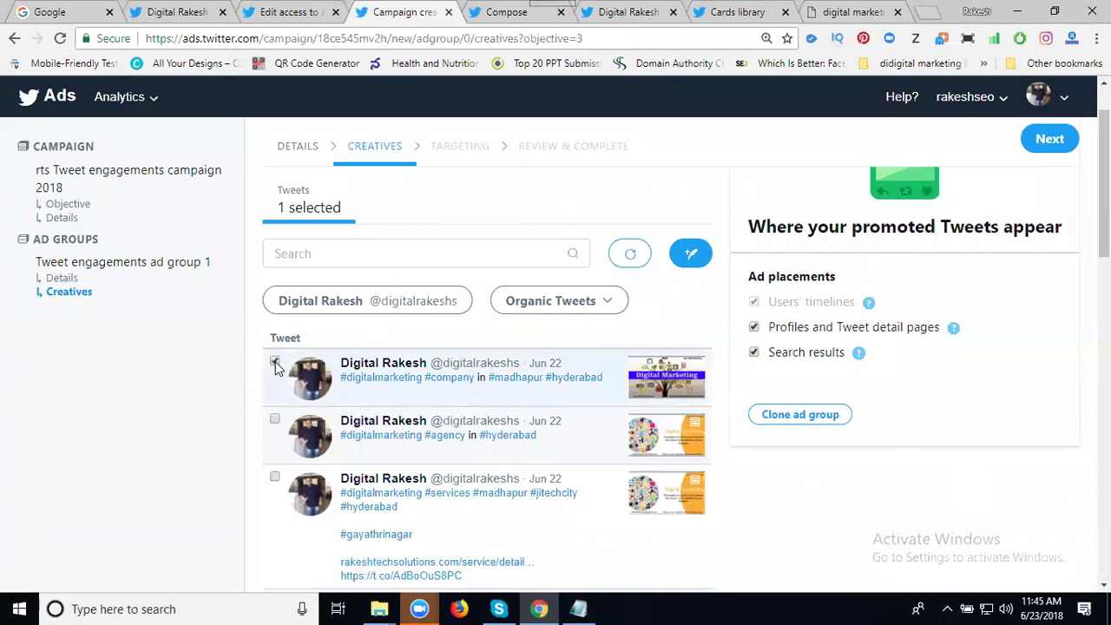
Step: Compare the Madhapur Tweet on the account's profile with its "dm madhapur" website Card in the Cards library
click(158, 10)
scroll(404, 317, up, 3)
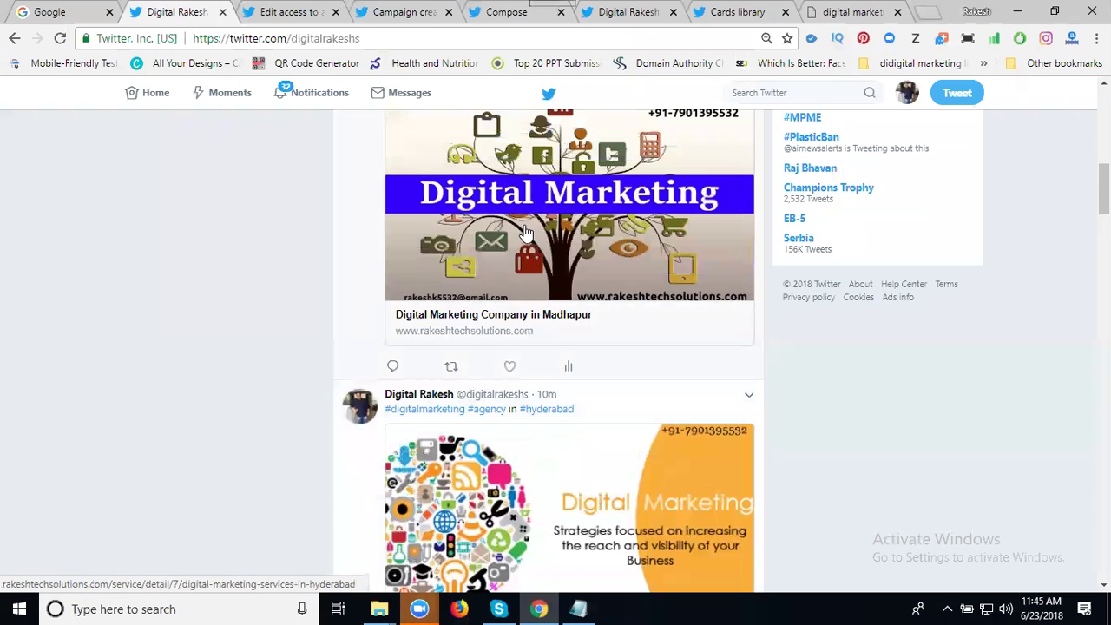
scroll(480, 266, up, 1)
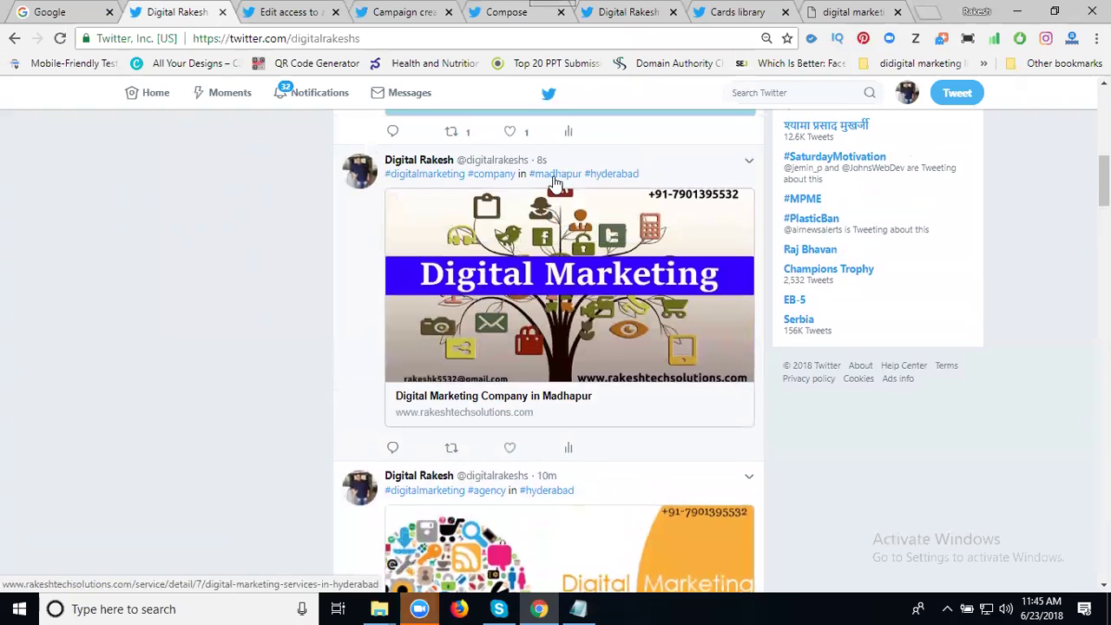
click(726, 12)
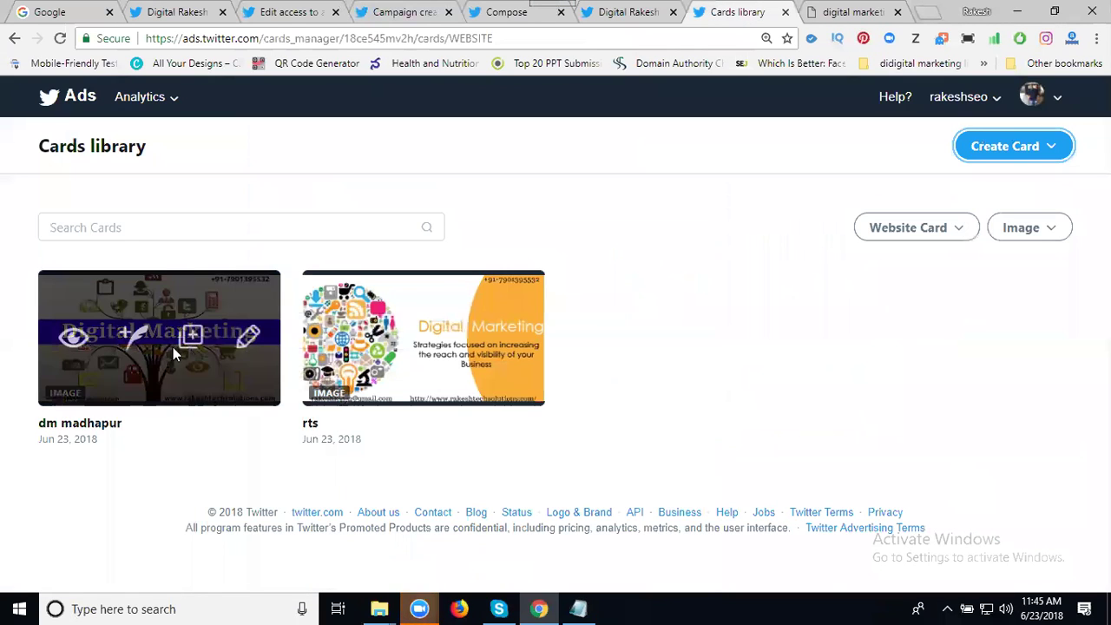
click(167, 12)
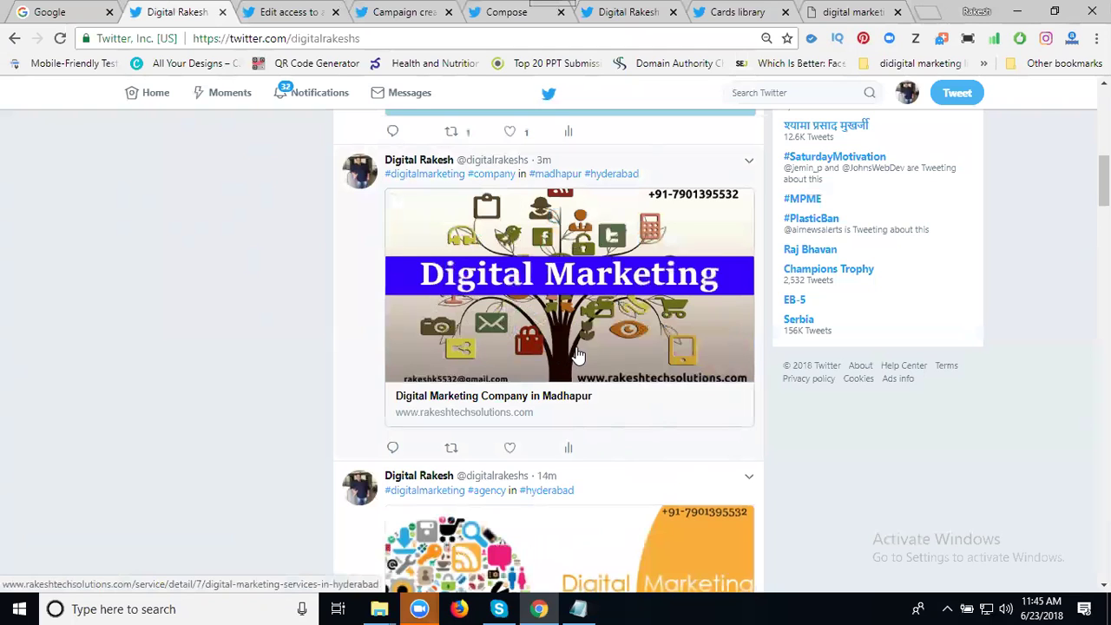
click(494, 16)
Step: Review the campaign's ad placements and examine the promoted Adobe XD Tweet in the Twitter home timeline
click(405, 12)
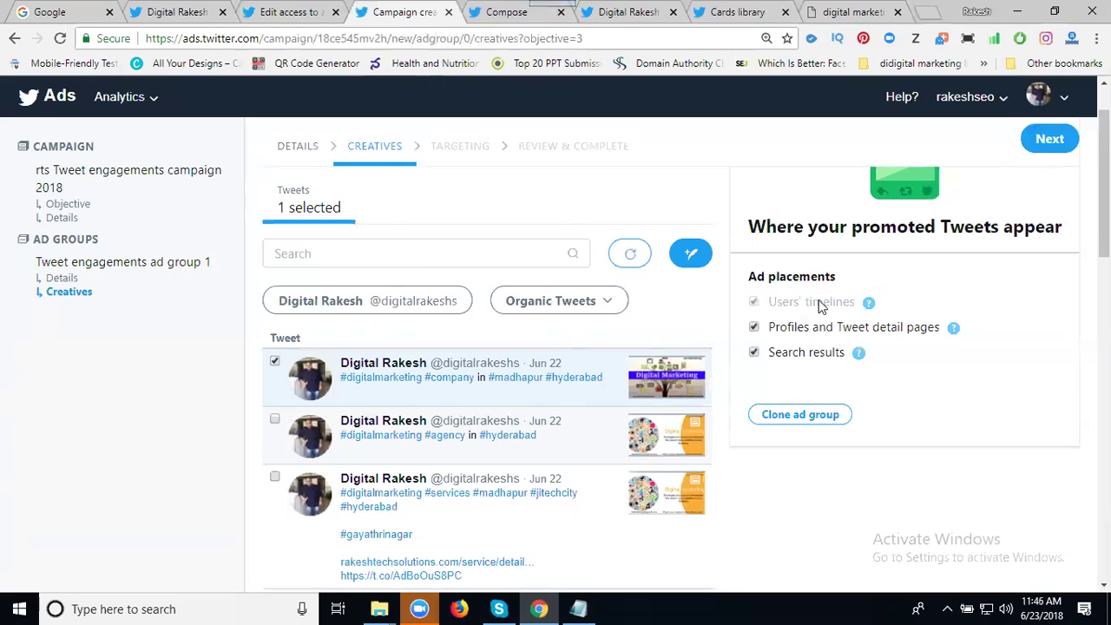
click(777, 356)
click(178, 17)
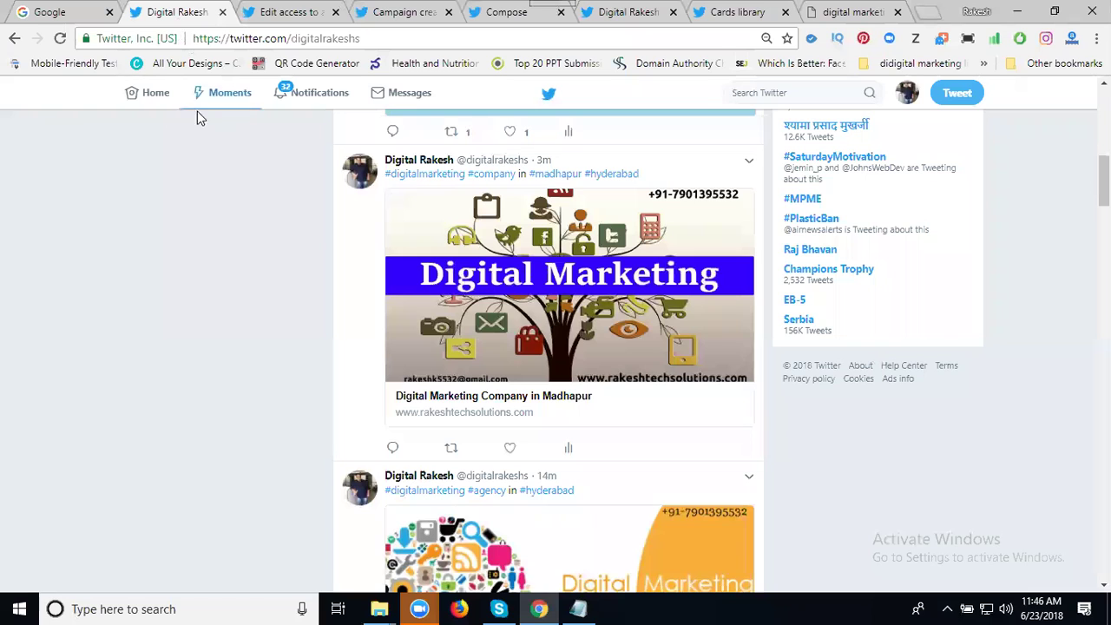
click(139, 103)
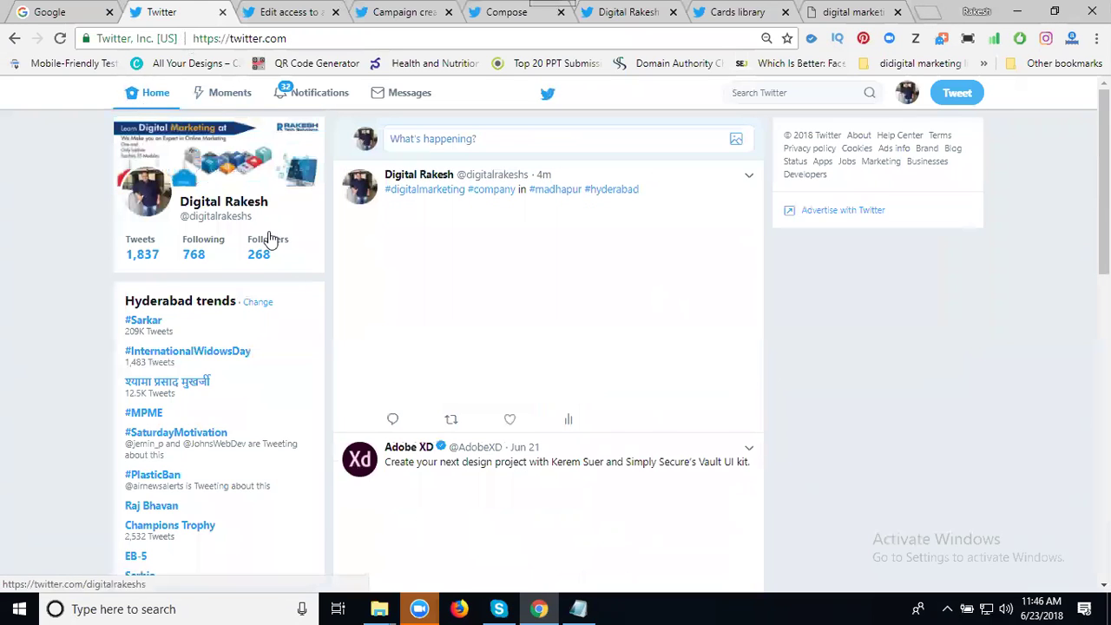
scroll(395, 359, down, 4)
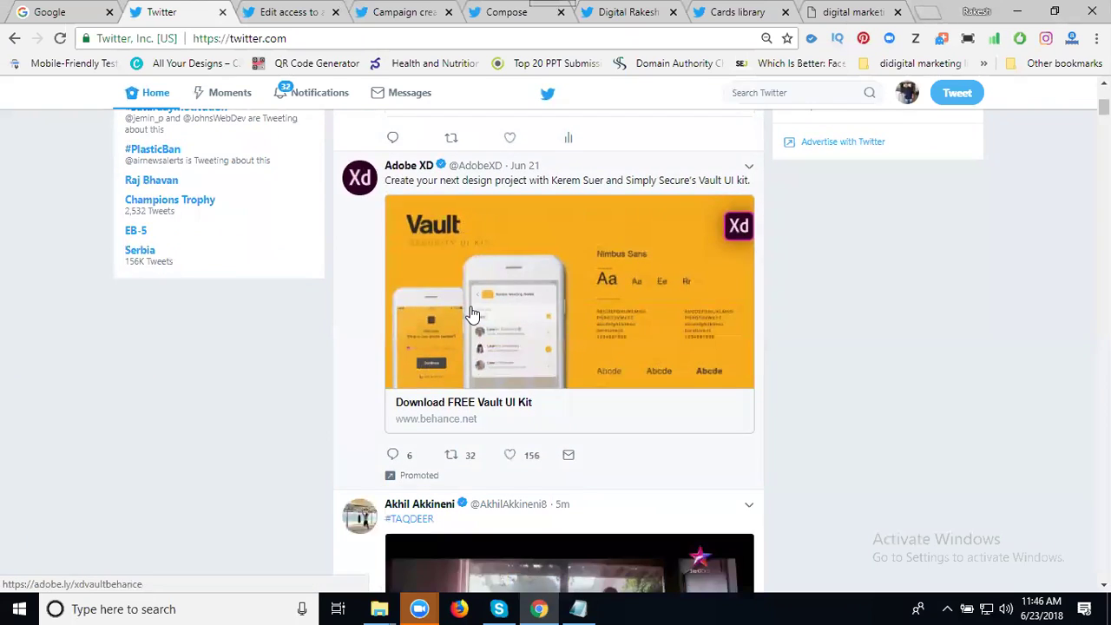
Step: Return to the campaign creator and advance the ad group from creatives to targeting
click(404, 13)
click(1053, 140)
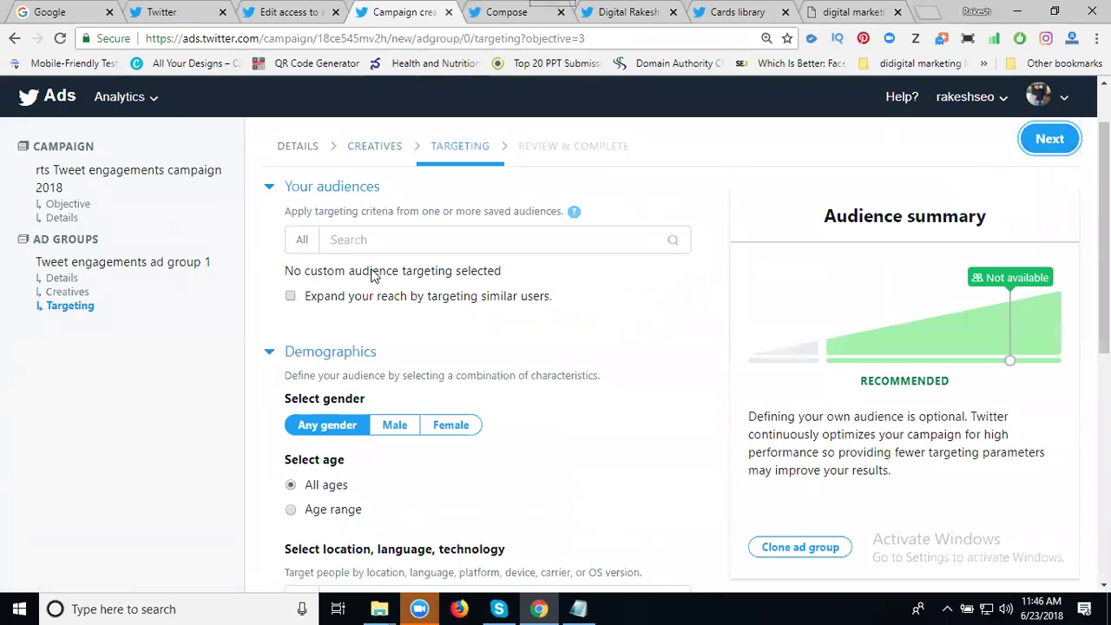
Step: Restrict the ad group's demographic targeting to the age range 18 to 49
scroll(310, 293, down, 2)
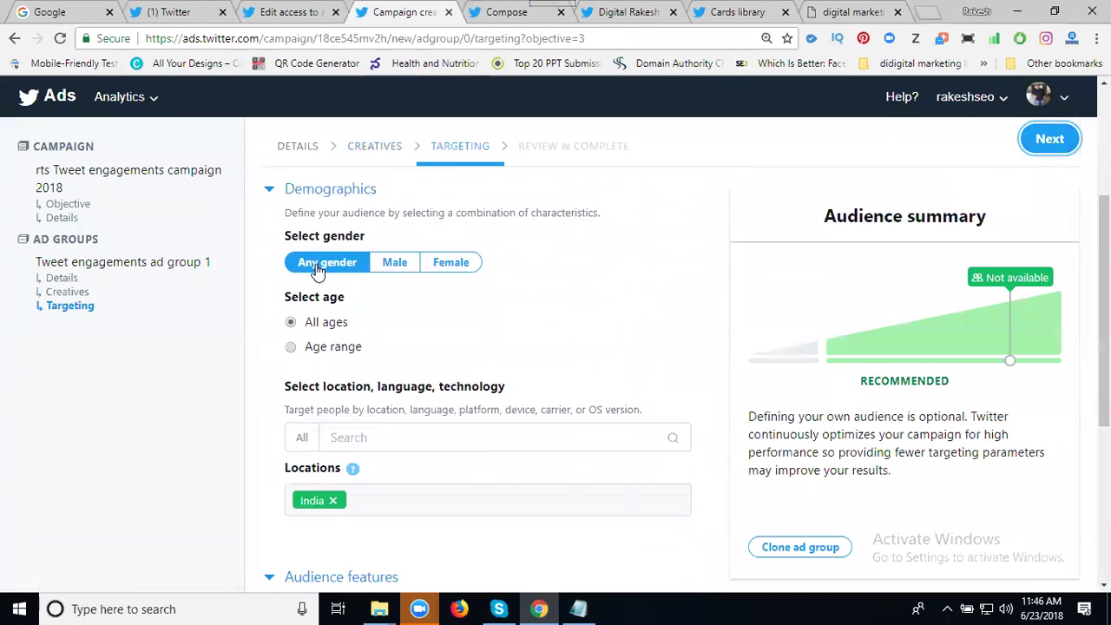
click(317, 346)
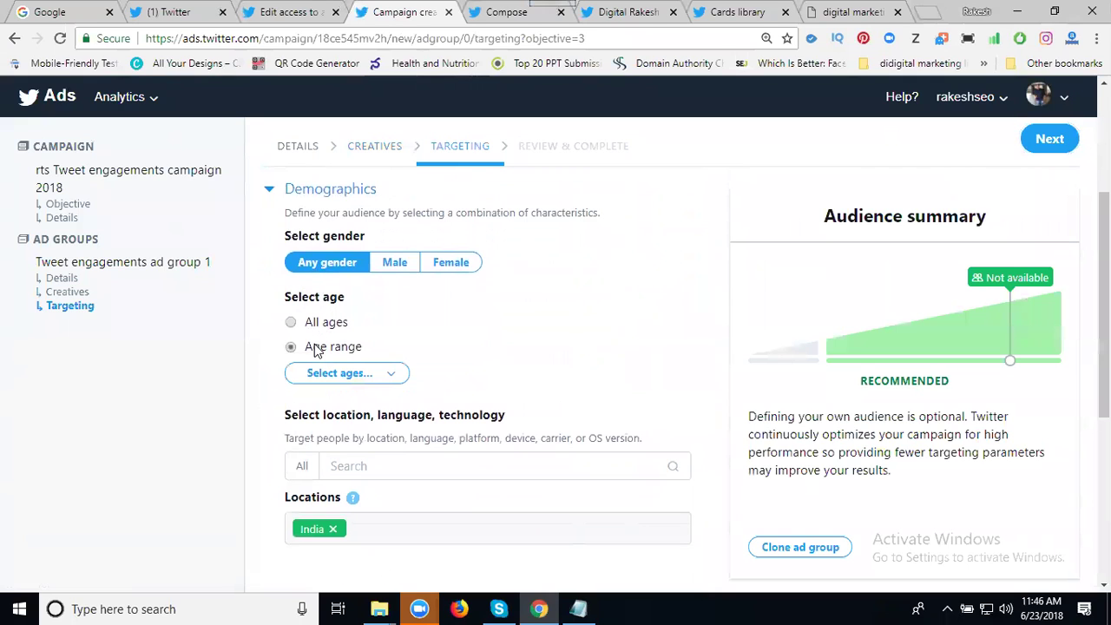
click(350, 378)
scroll(344, 311, down, 2)
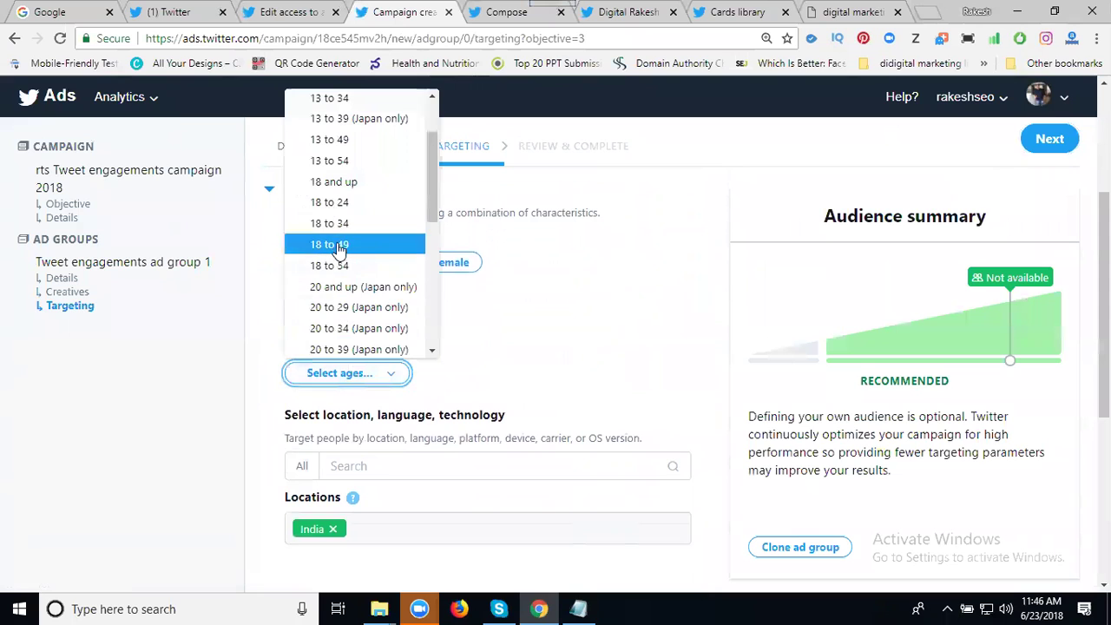
click(339, 244)
scroll(260, 414, down, 1)
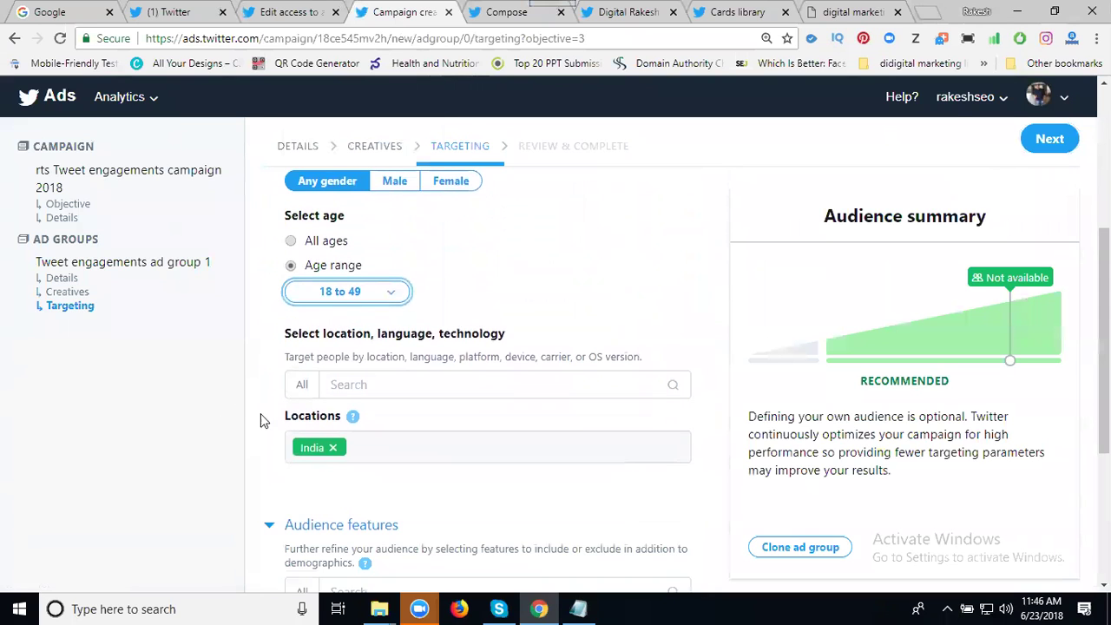
Step: Check the available audience feature categories without selecting any, and advance the ad group to Review & Complete
scroll(183, 413, down, 3)
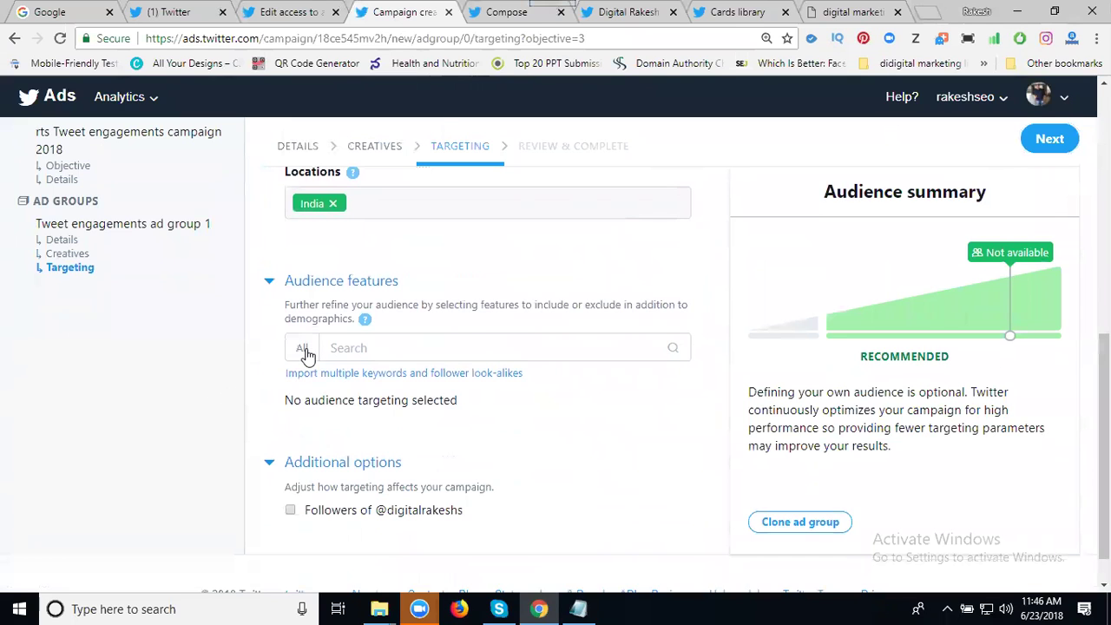
scroll(232, 420, down, 1)
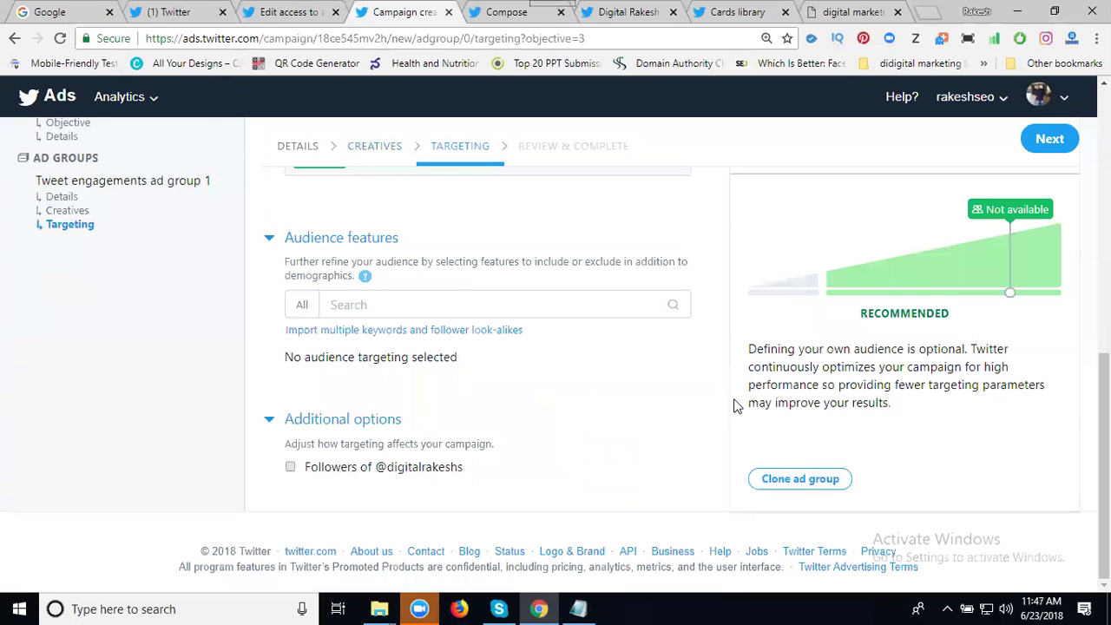
scroll(735, 405, up, 1)
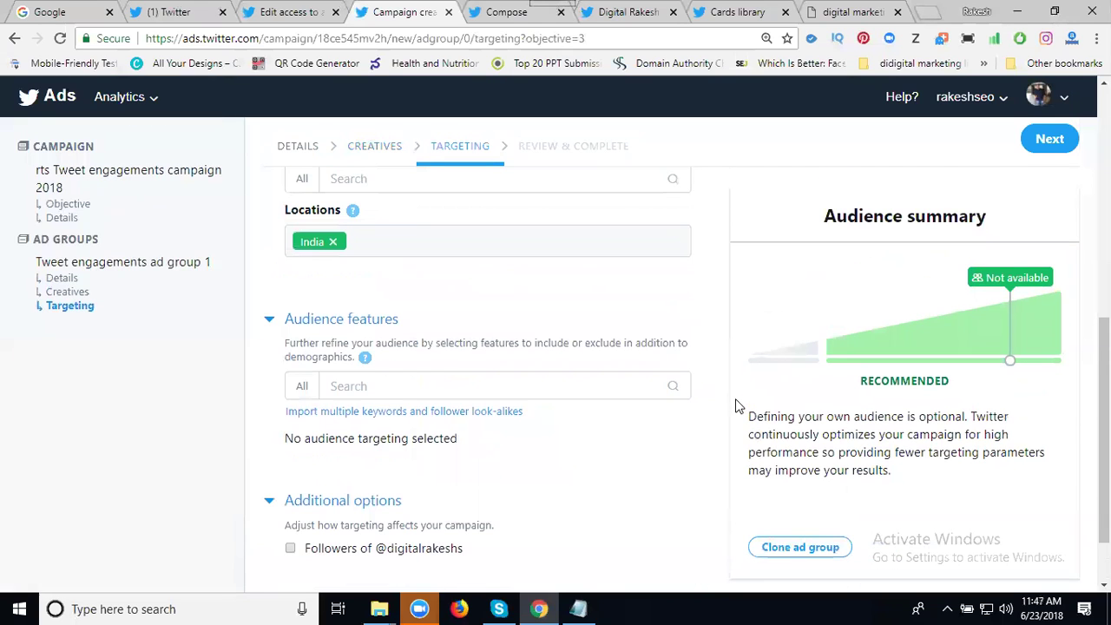
click(304, 388)
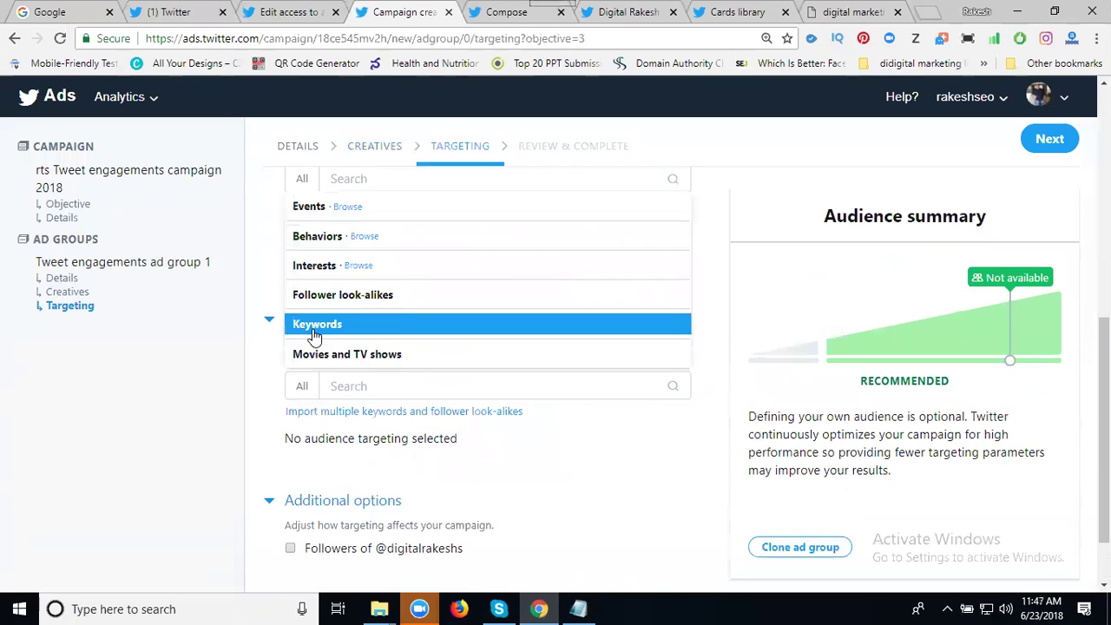
click(251, 403)
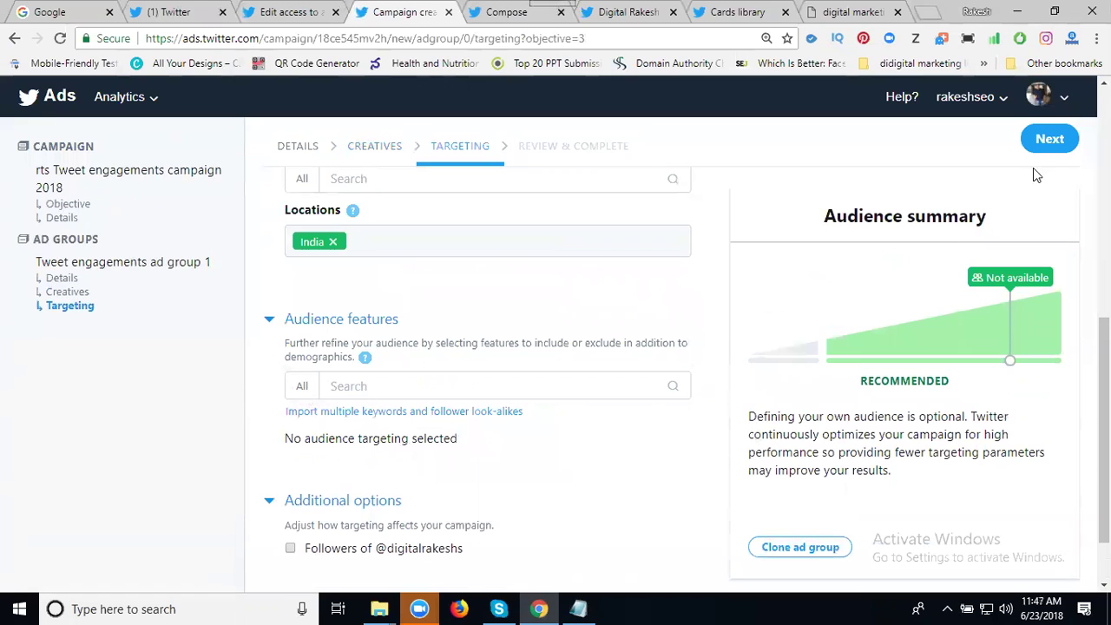
click(1047, 141)
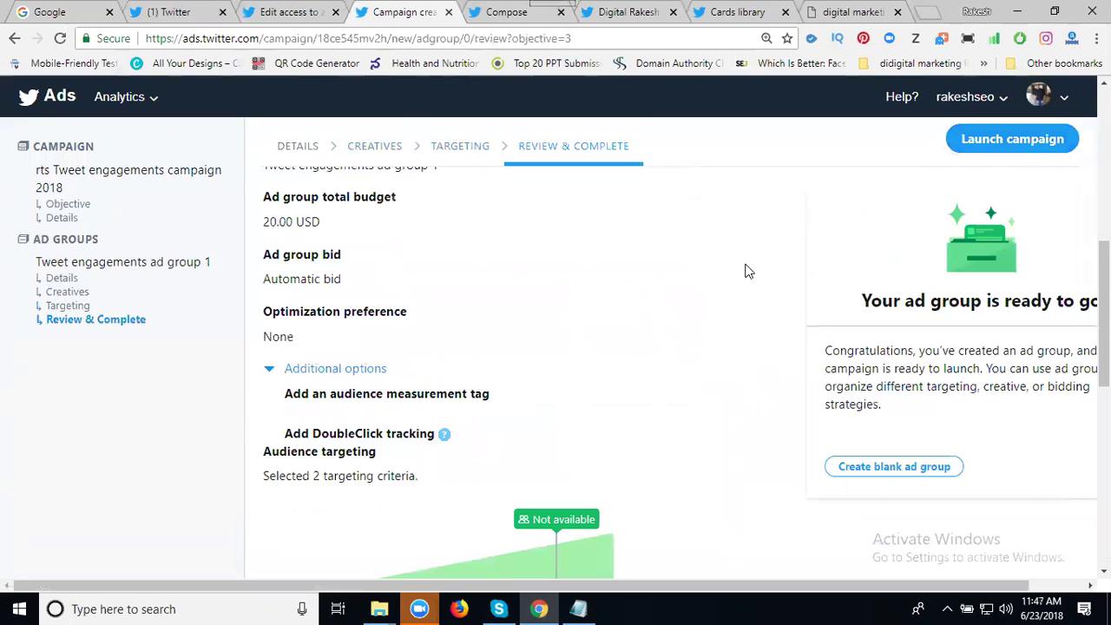
Step: Review the campaign details, ad group details and Tweet creative, and launch the campaign
scroll(744, 270, up, 4)
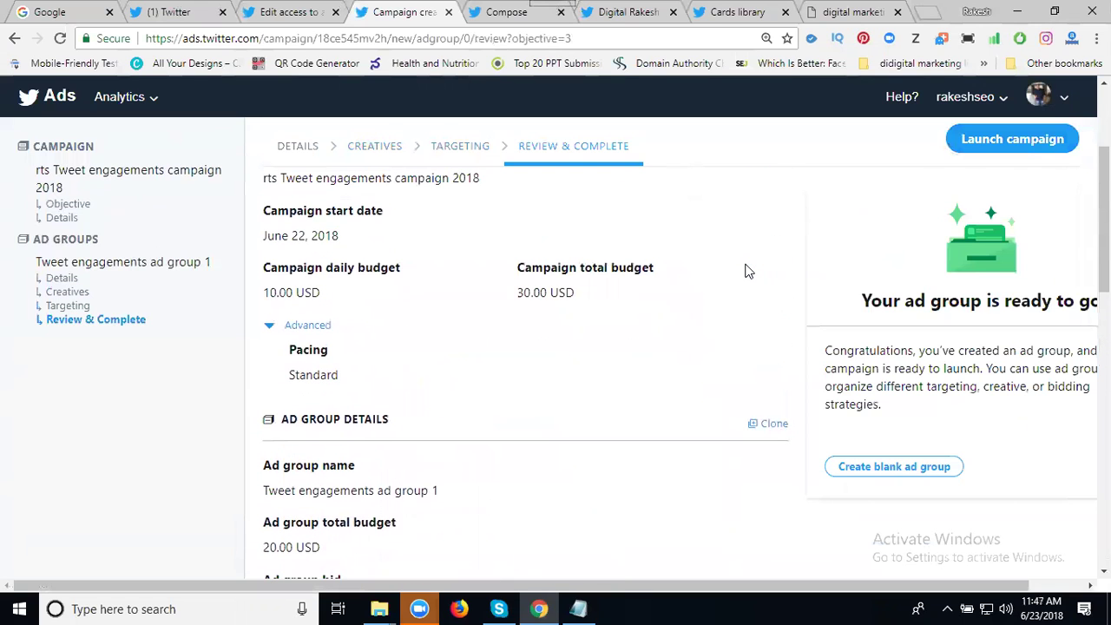
scroll(745, 270, up, 1)
scroll(744, 270, down, 6)
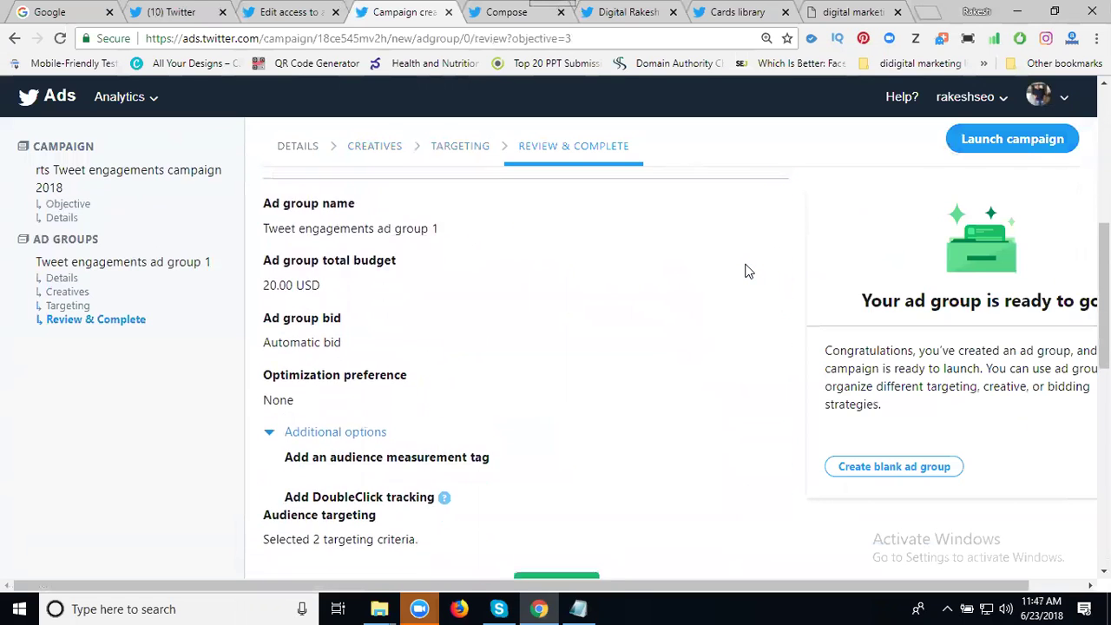
scroll(745, 270, down, 3)
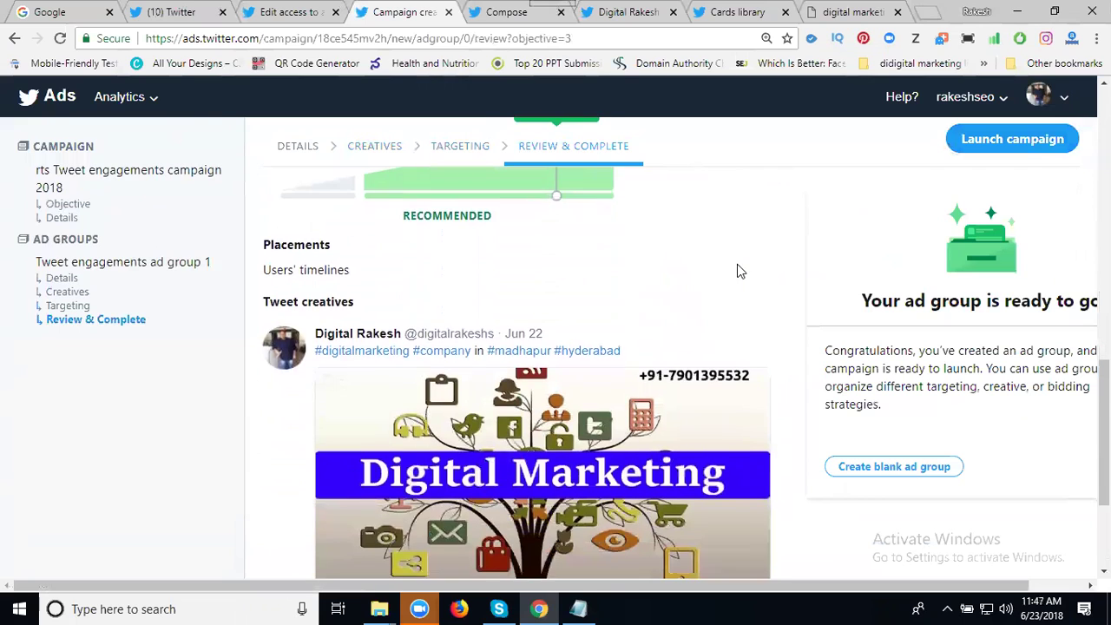
scroll(734, 272, down, 2)
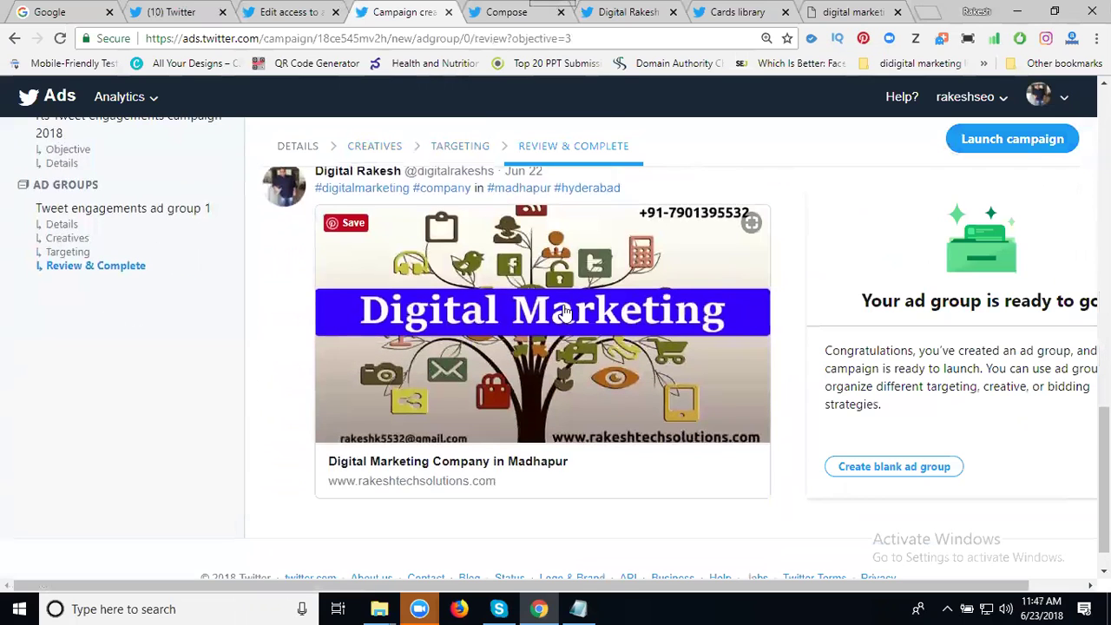
click(998, 147)
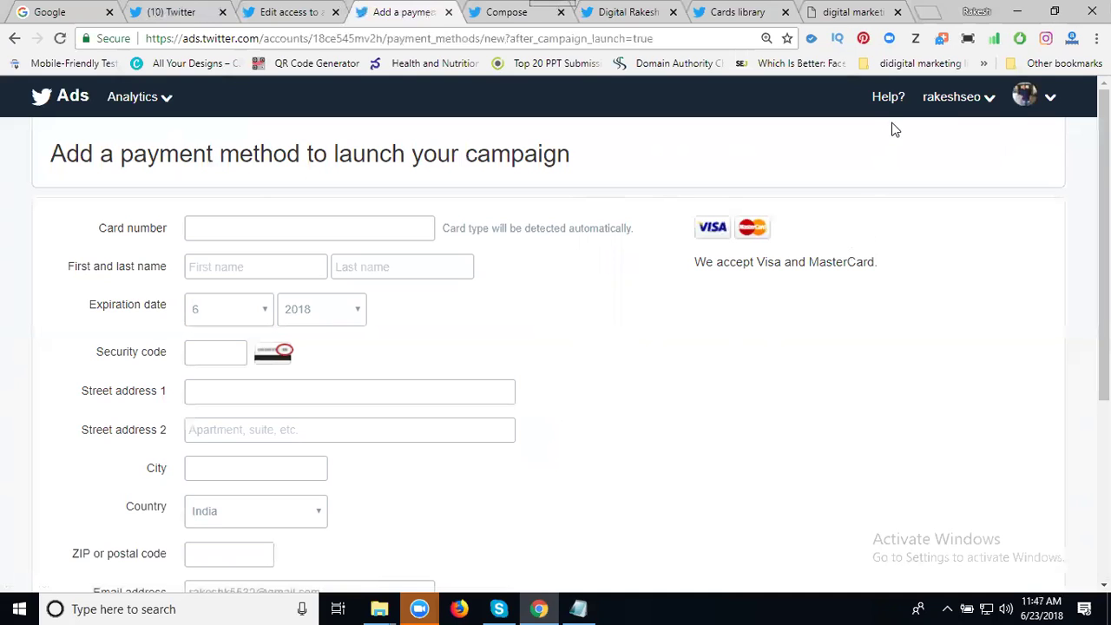
Step: Open the account's access settings from the payment method page and bring up the campaign list in Ads Manager
mouse_move(951, 101)
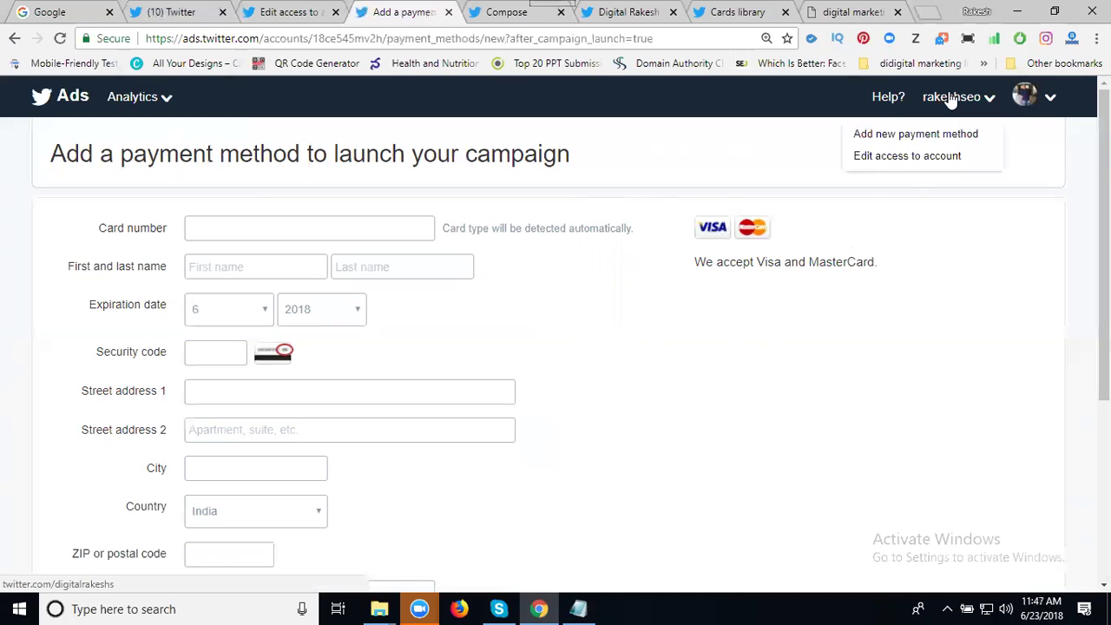
click(903, 162)
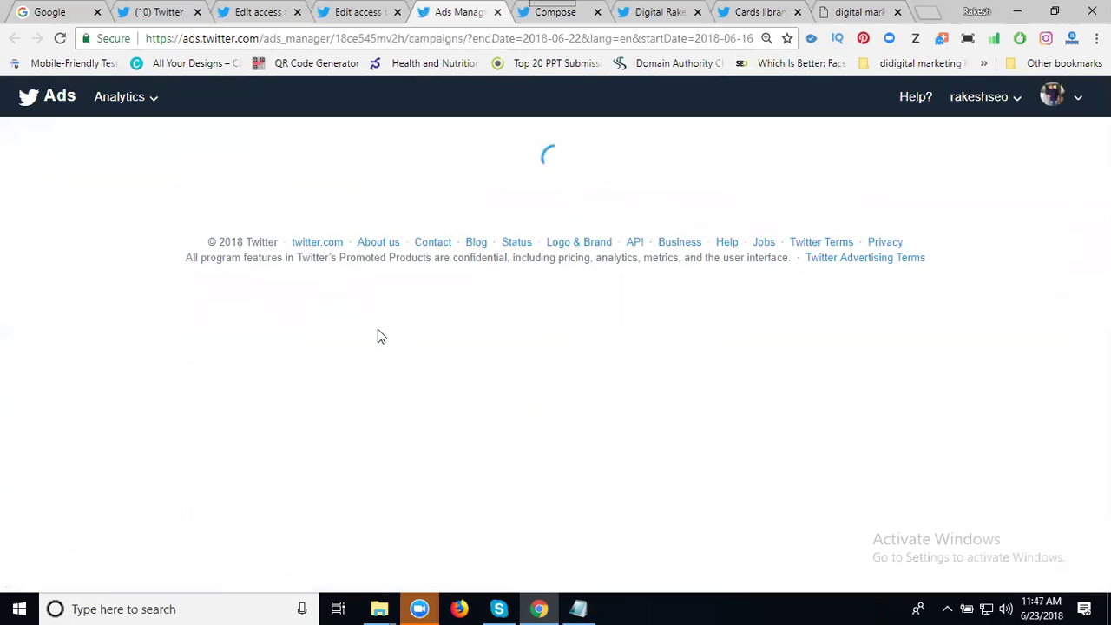
scroll(377, 329, down, 5)
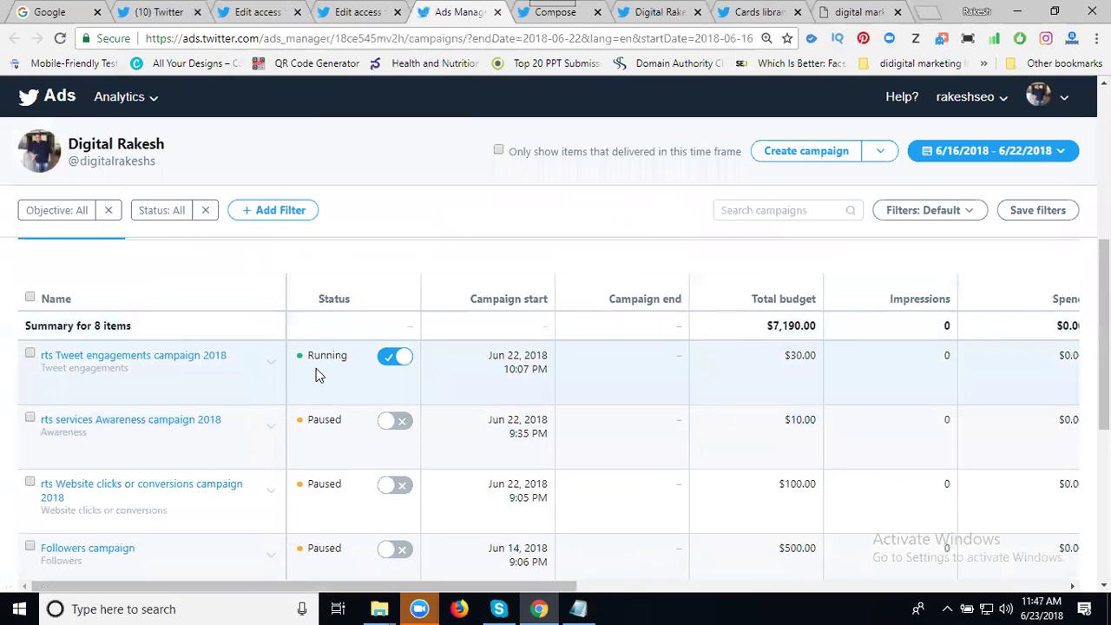
Step: Switch the rts services Awareness campaign 2018 on and off again, and pause the rts Tweet engagements campaign 2018
click(395, 421)
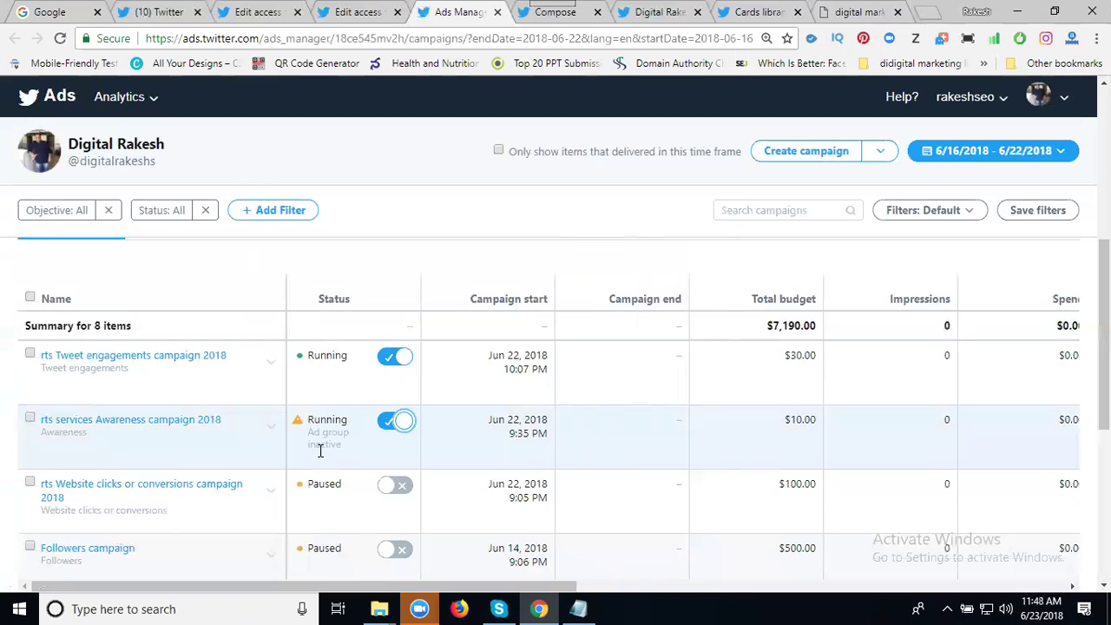
click(385, 423)
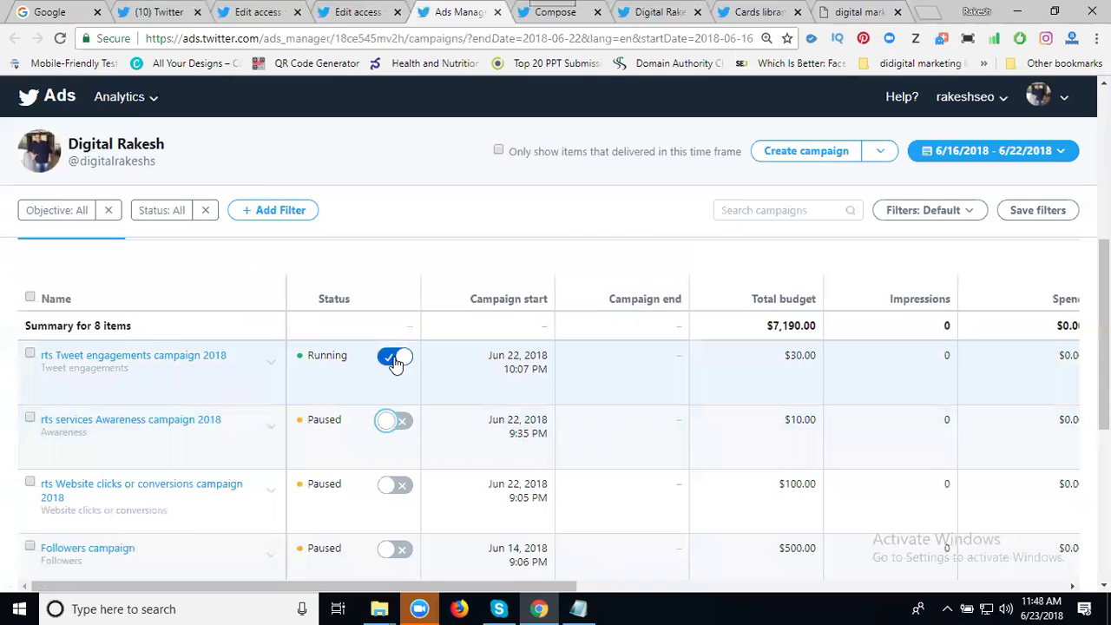
click(394, 358)
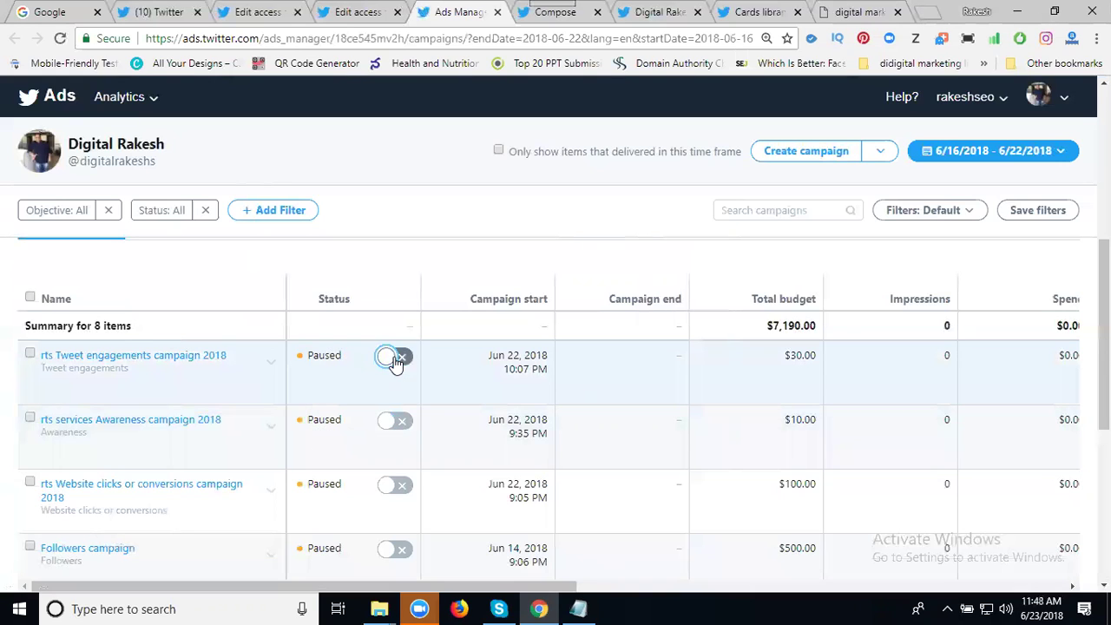